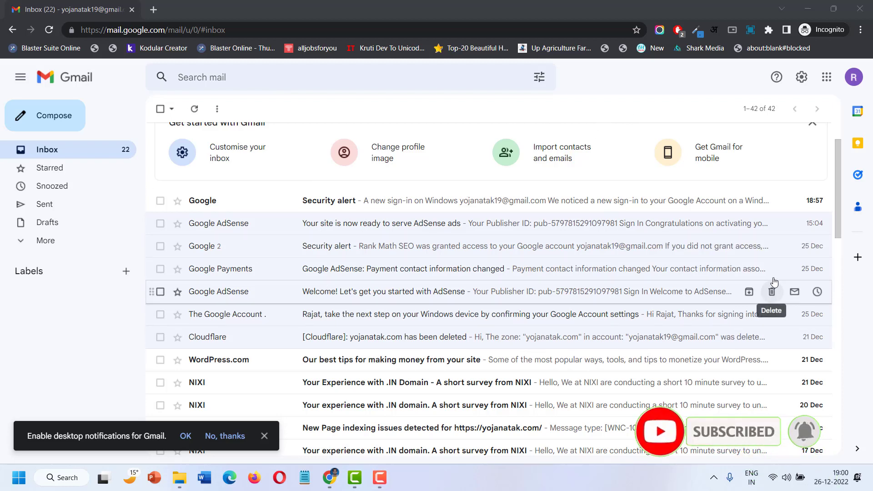
Open the "Your site is now ready to serve AdSense ads" email and read through its contents.
click(464, 227)
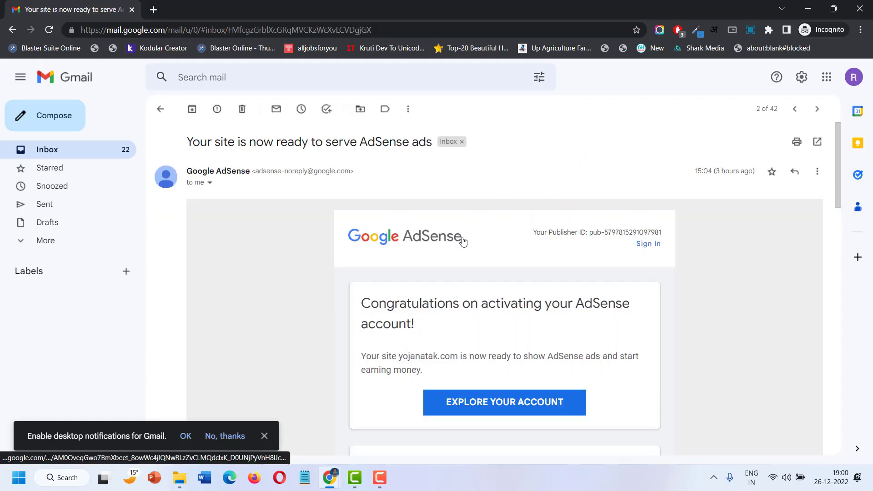
scroll(463, 237, down, 2)
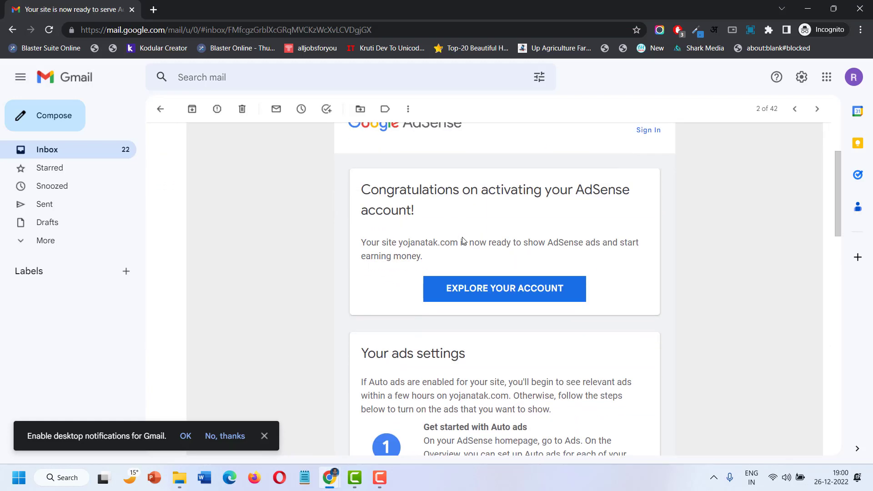
scroll(463, 240, down, 7)
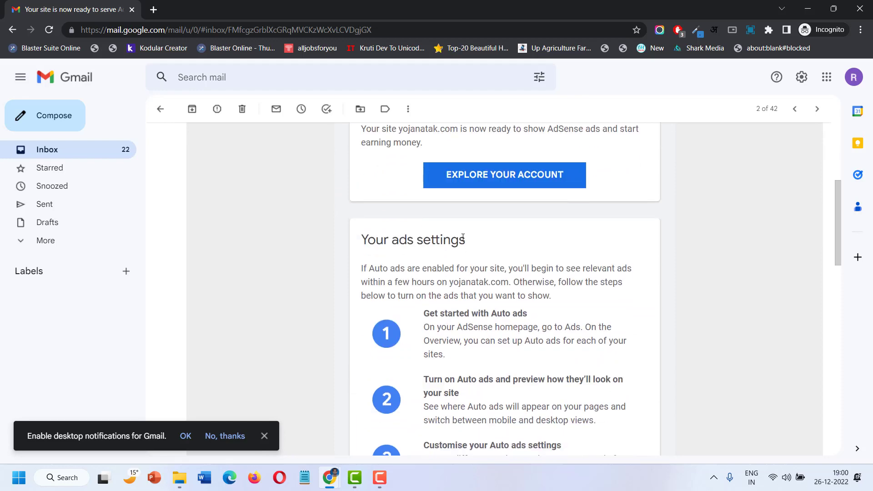
scroll(463, 237, down, 5)
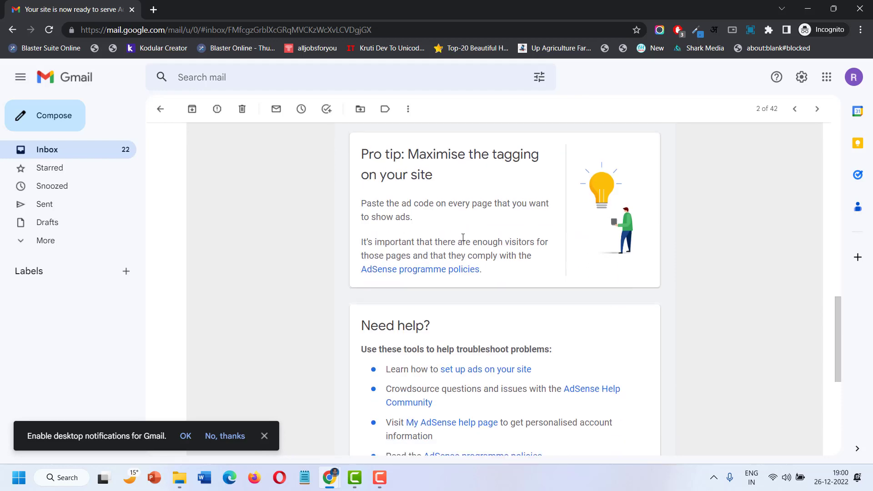
scroll(463, 237, down, 4)
scroll(463, 237, up, 14)
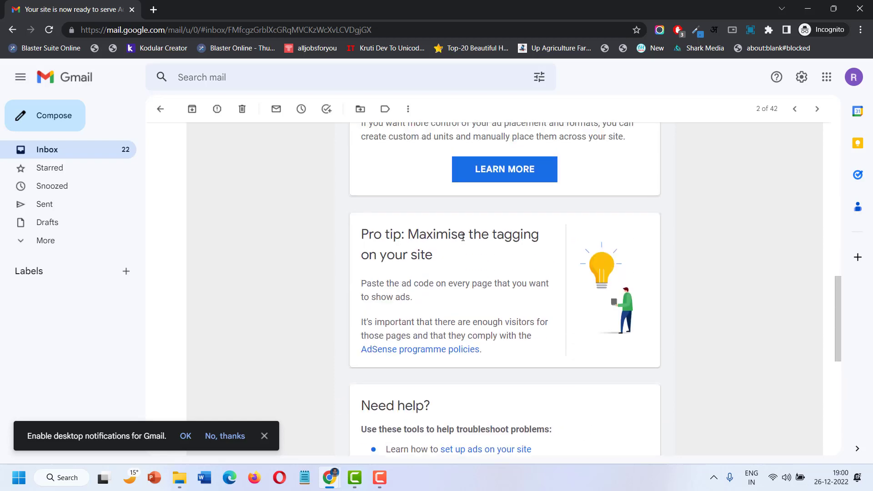
scroll(463, 237, up, 1)
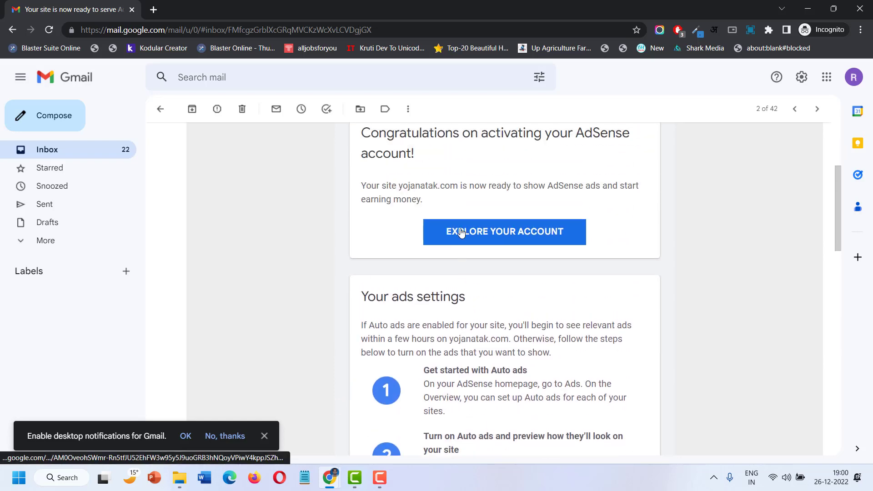
Open the AdSense account from the activation email in its own tab and dismiss the privacy choices tip.
click(154, 9)
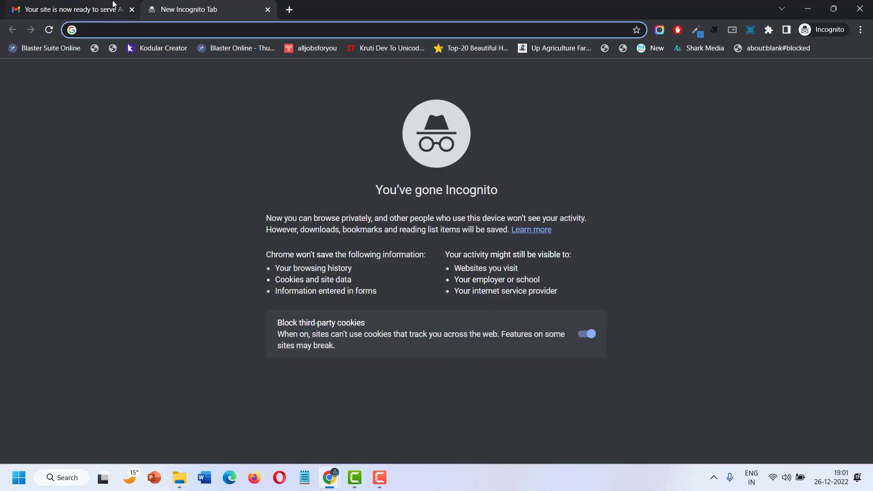
click(91, 10)
click(445, 229)
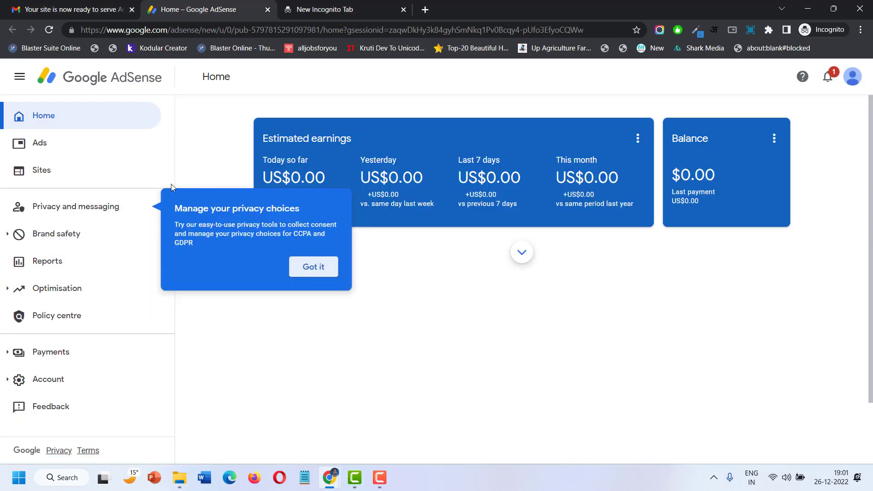
click(314, 267)
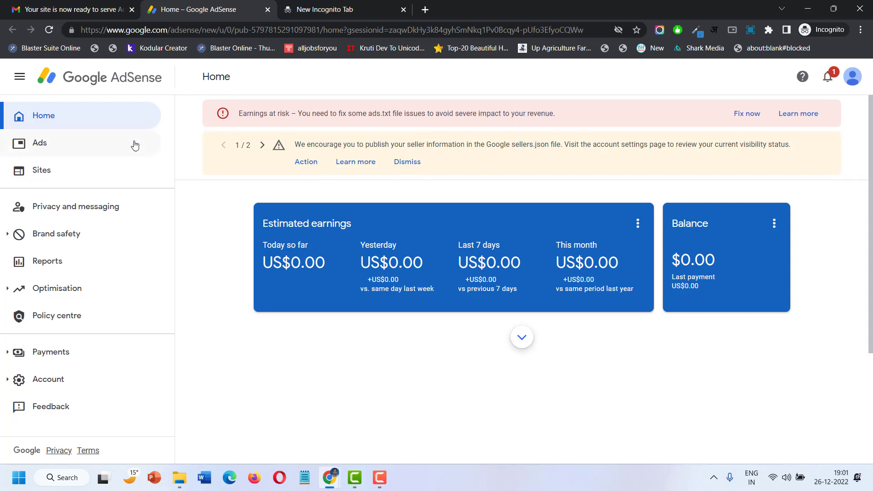
Look over the Ads, Home and Sites pages in AdSense, checking the status of yojanatak.com.
click(114, 149)
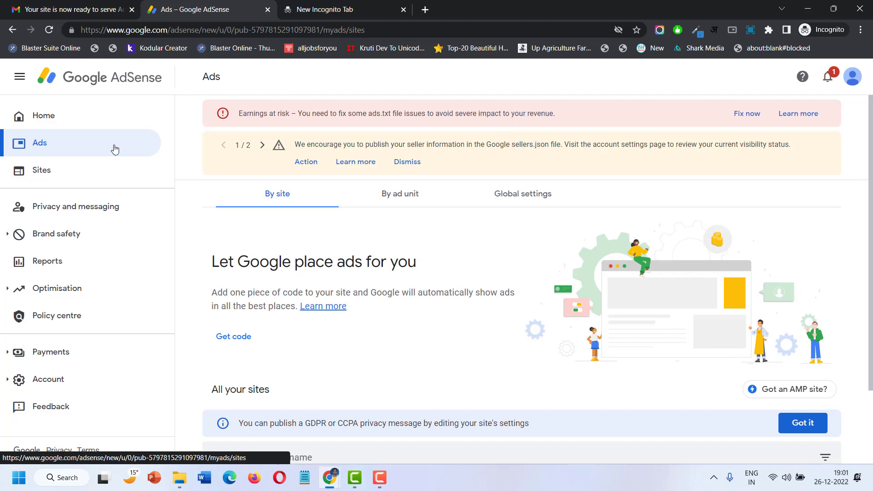
click(104, 128)
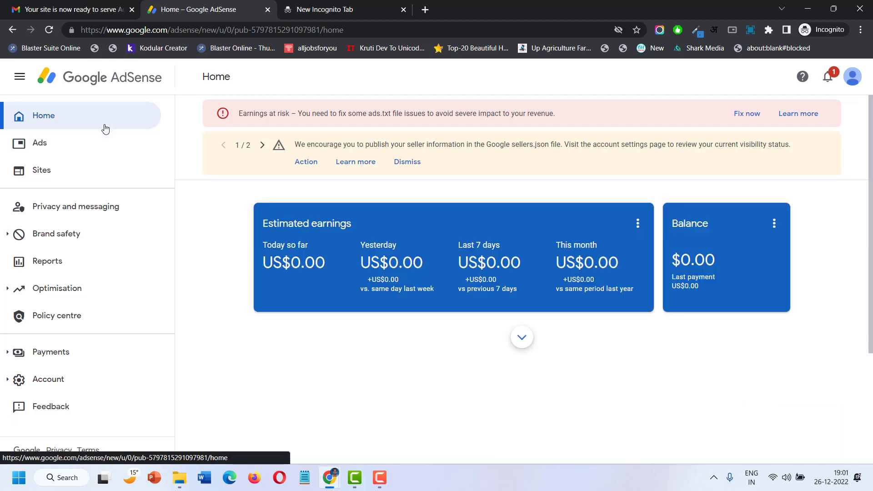
click(82, 169)
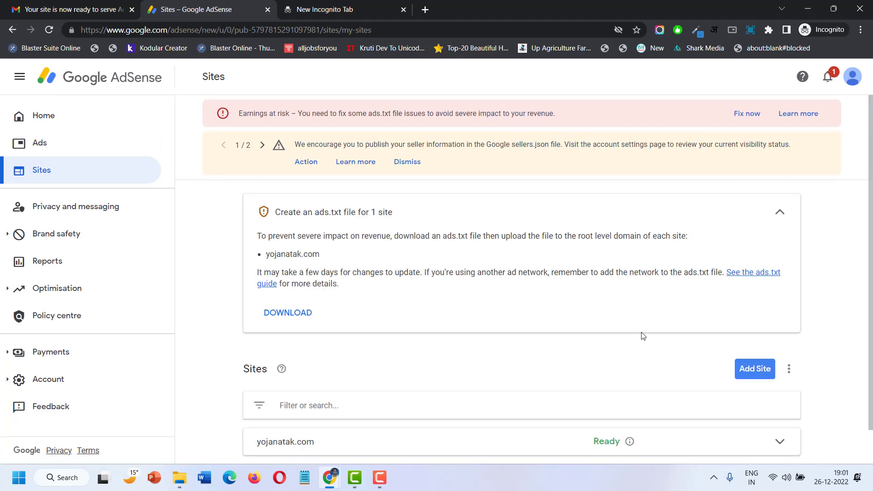
scroll(635, 332, down, 1)
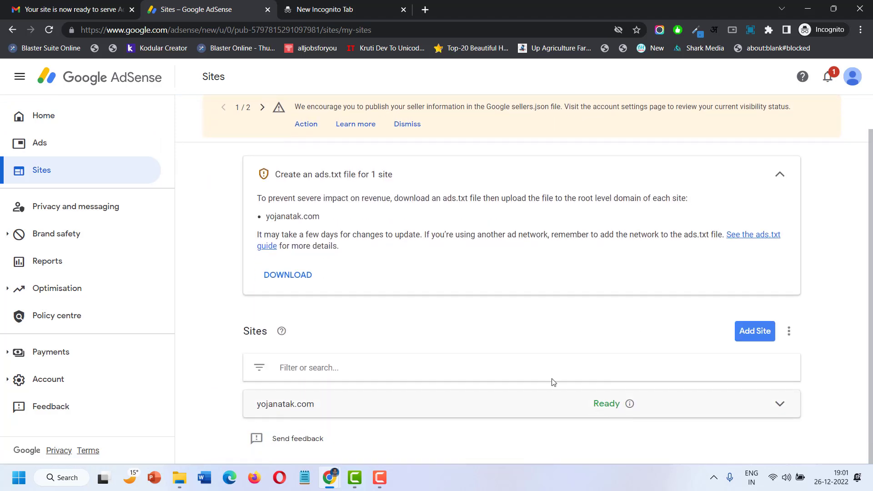
Return to the Gmail message and review the beginning of the AdSense activation email.
click(114, 3)
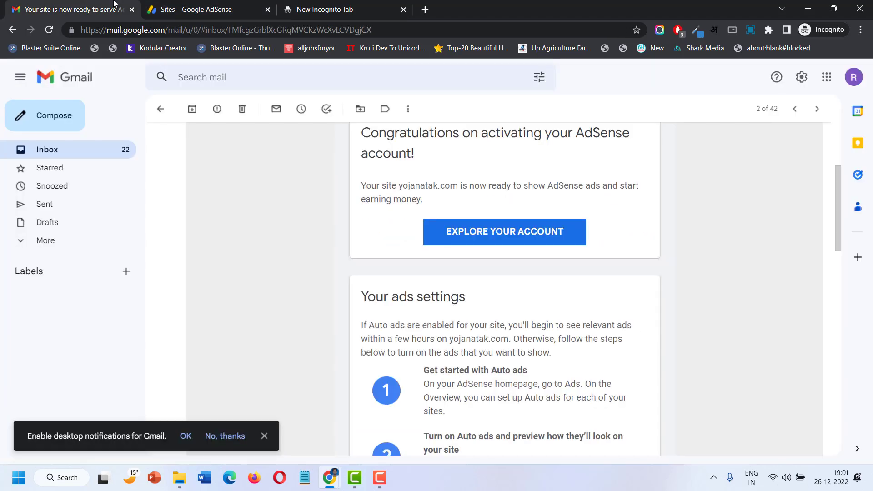
scroll(340, 233, up, 3)
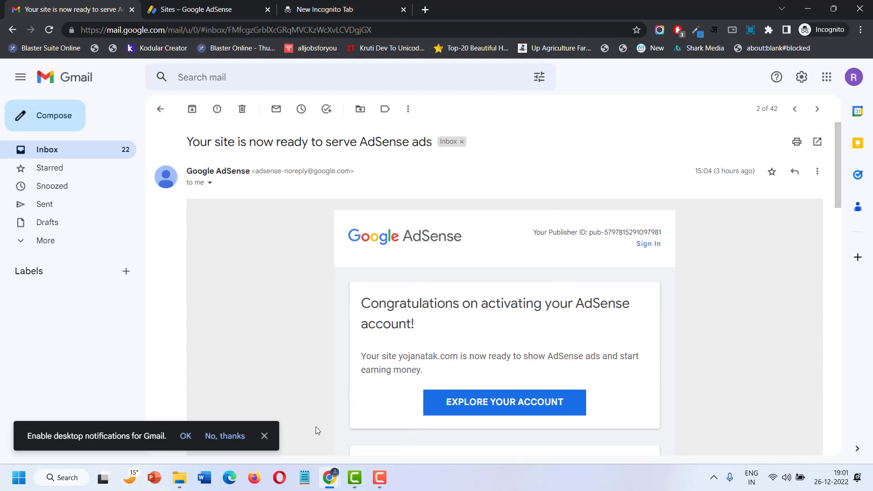
click(383, 486)
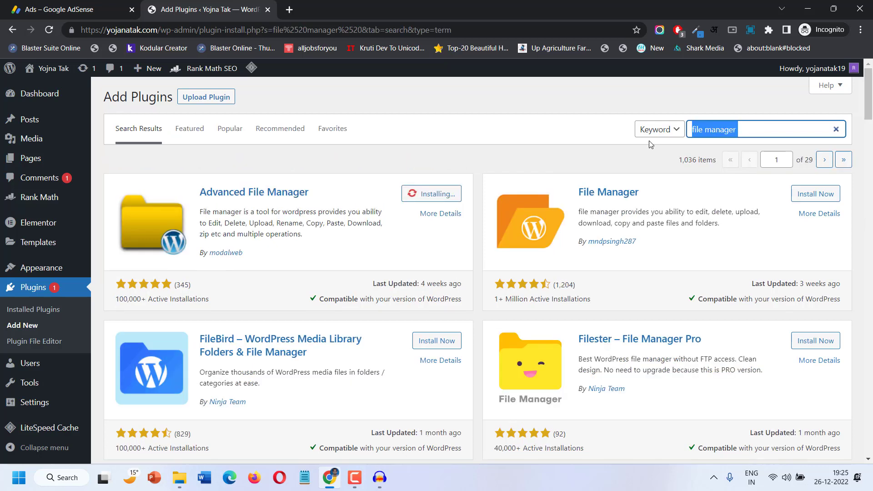
Search the WordPress plugin directory for "quick adsense" and install the Quick Adsense plugin.
text(quick )
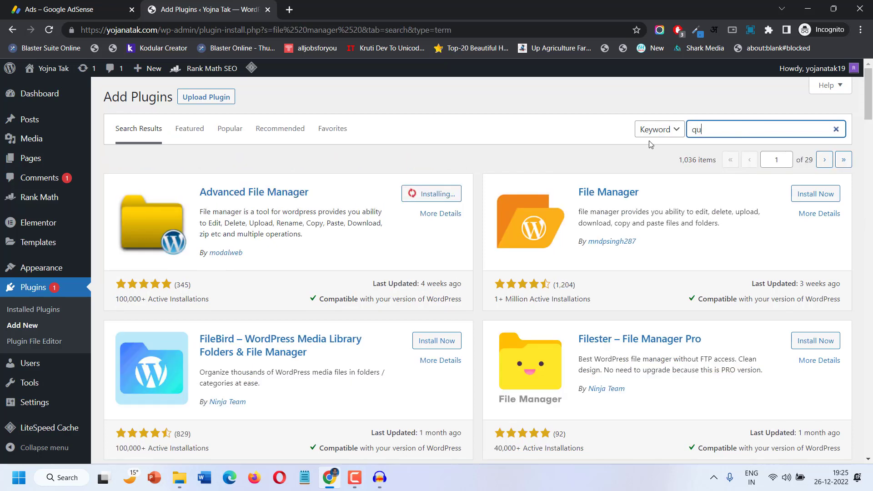
text(adsense)
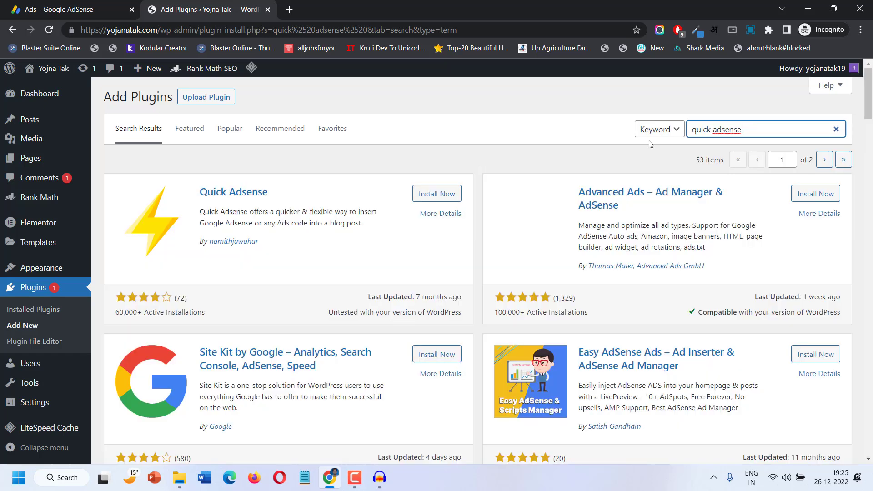
click(425, 198)
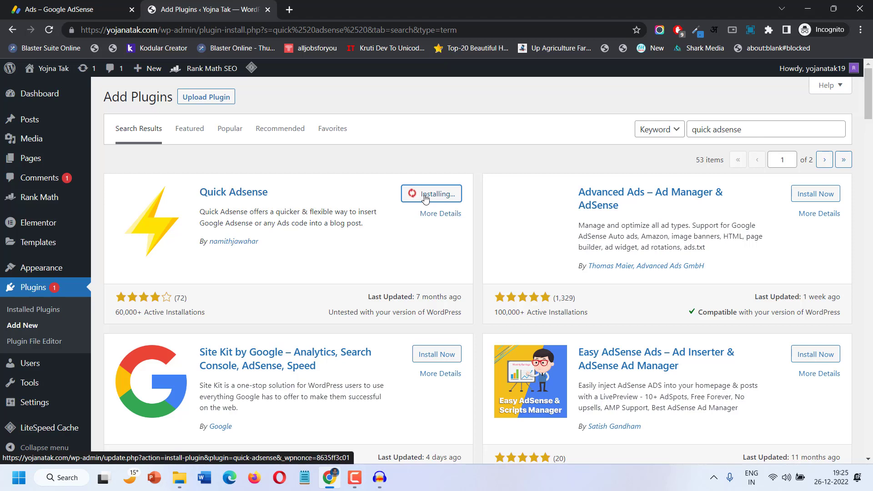
scroll(359, 250, down, 2)
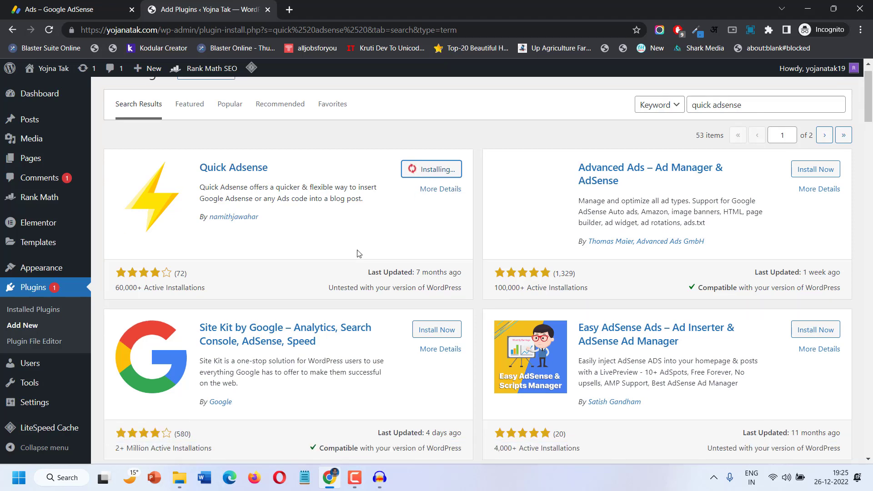
scroll(358, 252, up, 2)
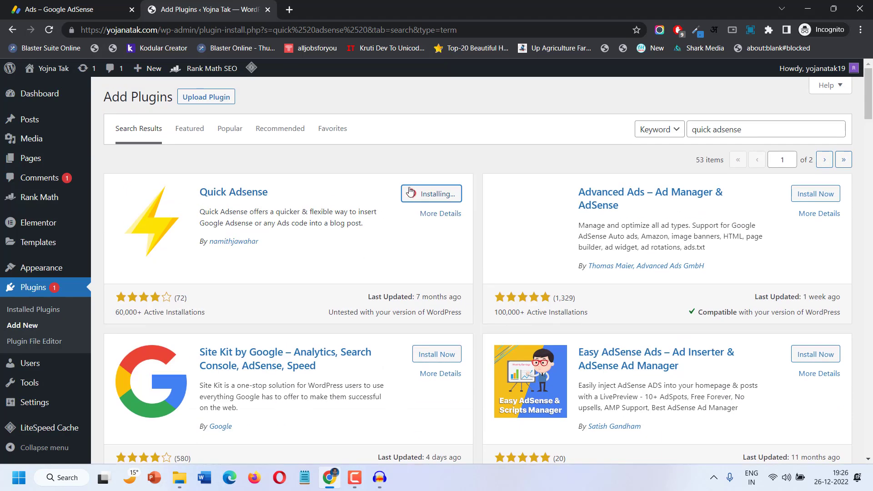
Activate the installed File Manager Advanced and Quick Adsense plugins together with a bulk action.
click(48, 311)
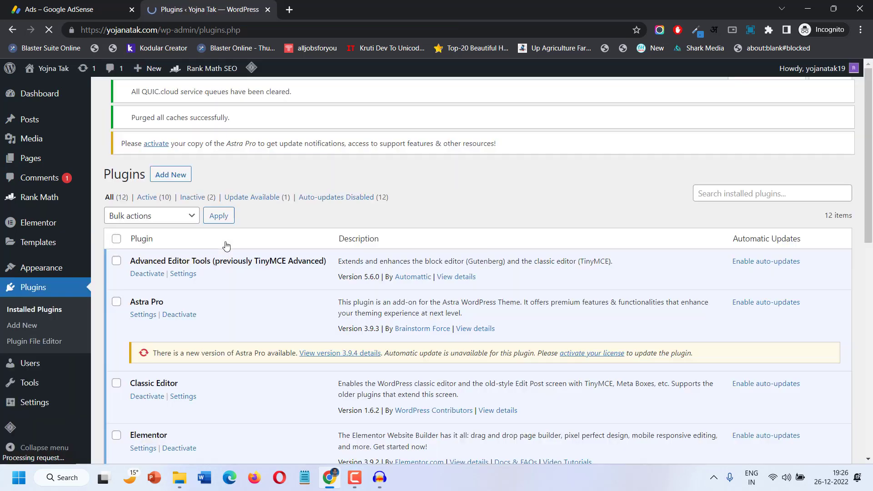
scroll(223, 250, down, 5)
scroll(220, 262, down, 3)
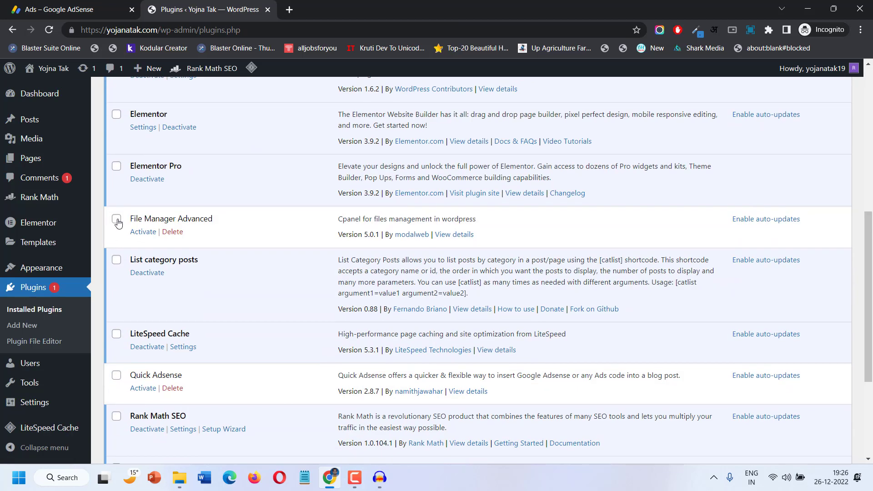
click(117, 219)
scroll(131, 275, down, 1)
scroll(131, 274, down, 3)
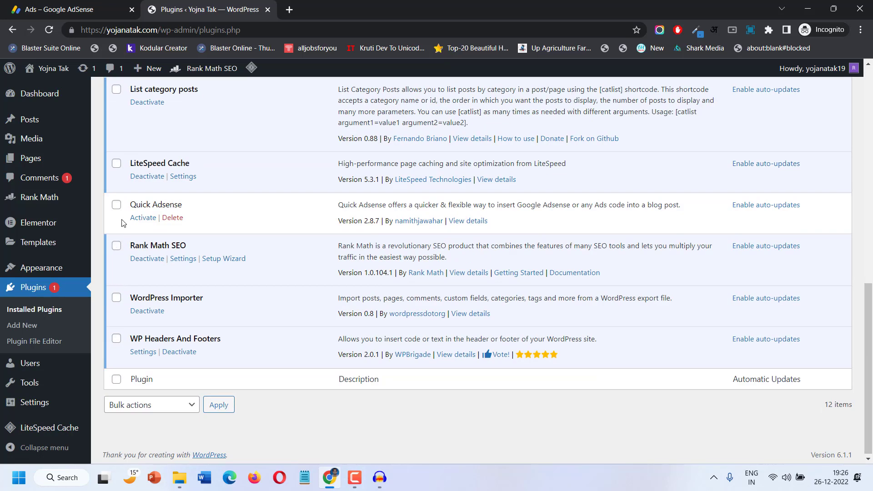
click(117, 205)
click(156, 405)
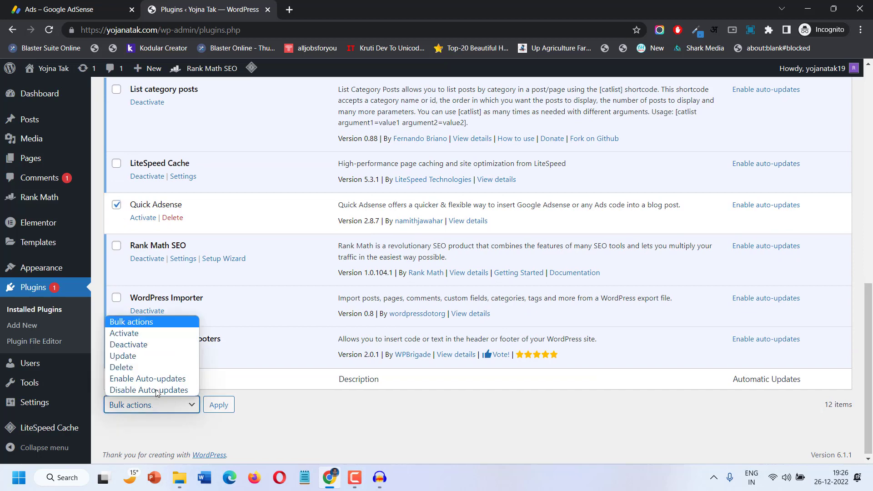
click(150, 338)
click(220, 405)
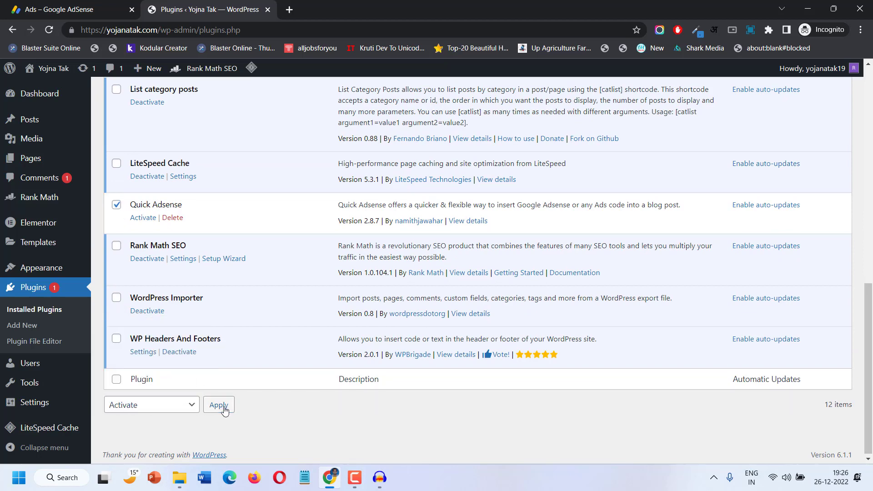
Download the ads.txt file for yojanatak.com from the AdSense ads.txt warning and save it to the Desktop.
click(39, 5)
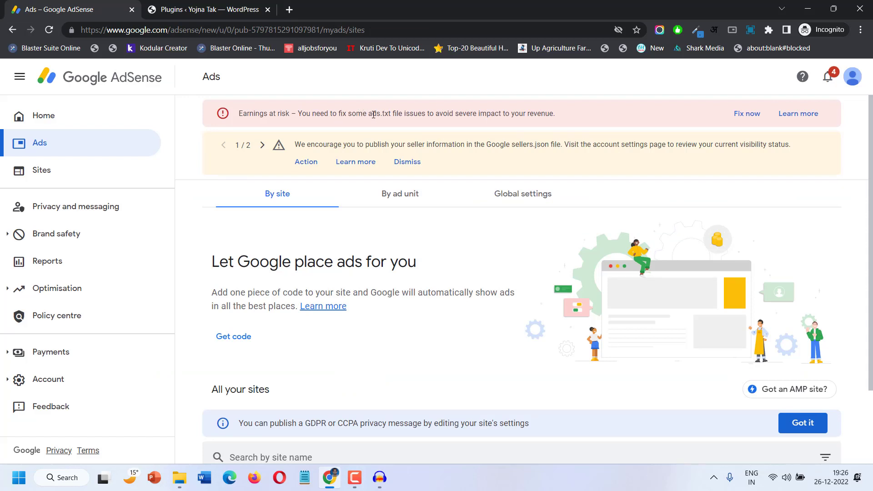
drag(368, 113, 392, 114)
click(742, 117)
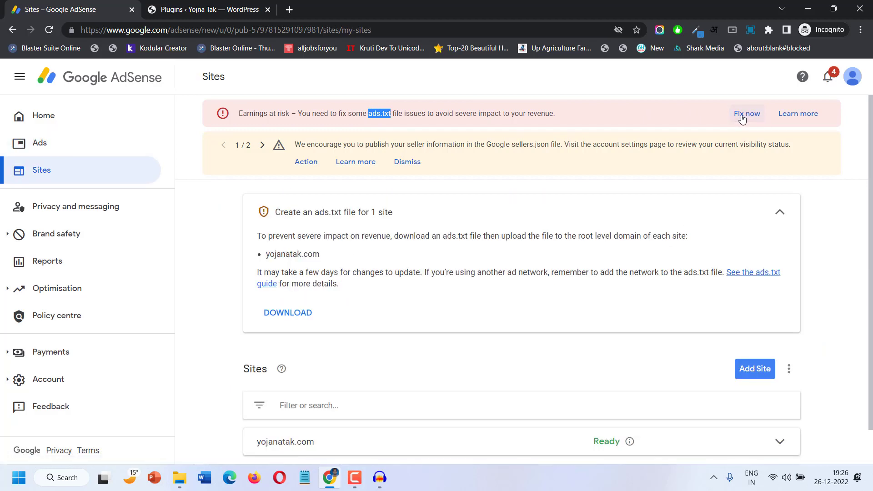
click(278, 318)
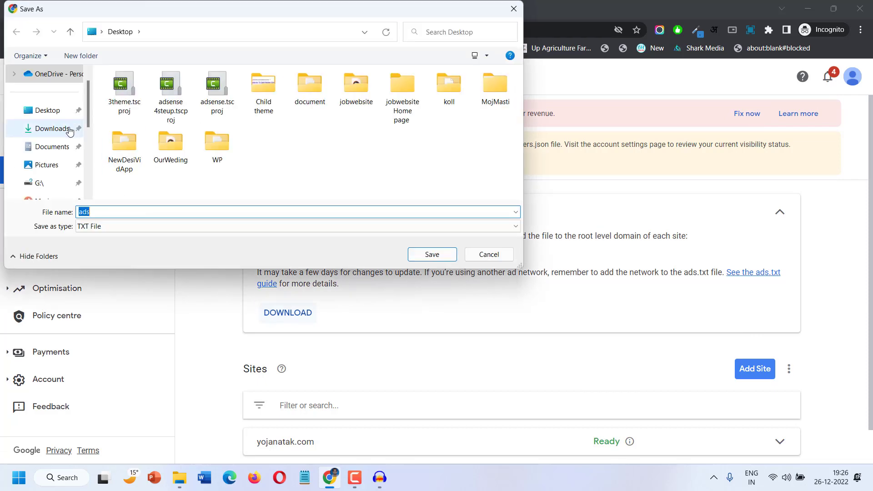
click(47, 110)
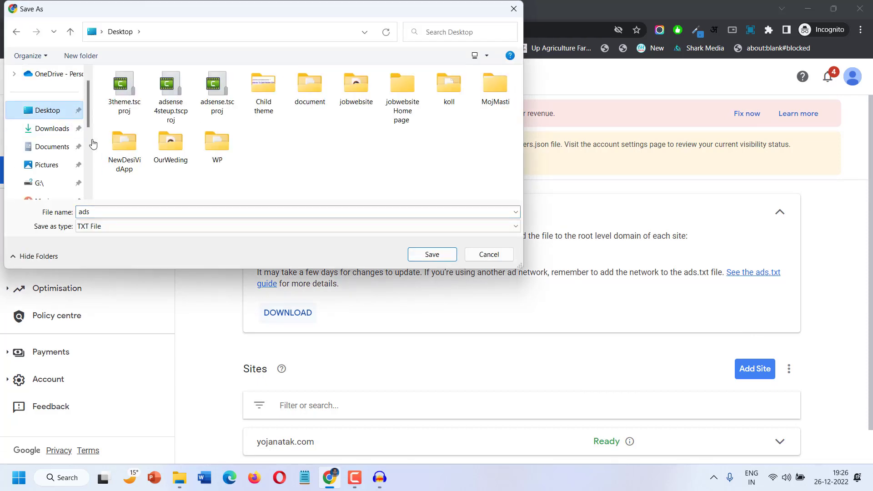
click(433, 254)
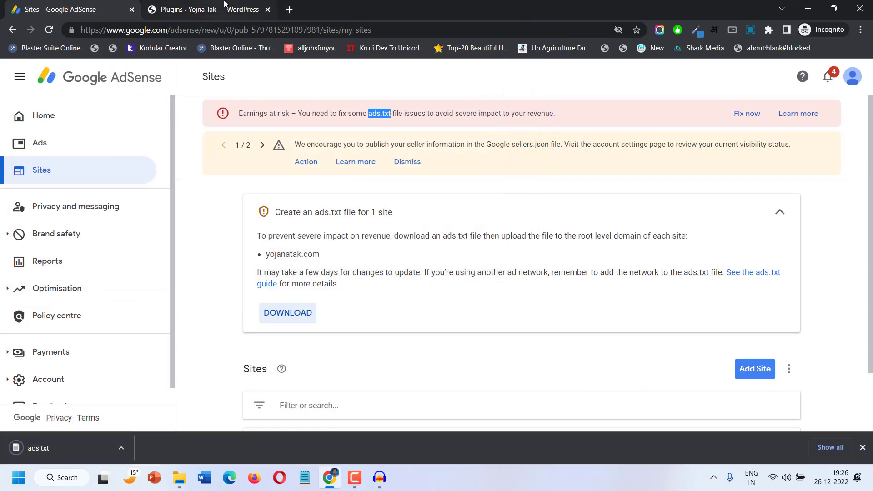
Open the Advanced File Manager in the WordPress dashboard at public_html and decline its plugin review request.
click(224, 4)
mouse_move(42, 123)
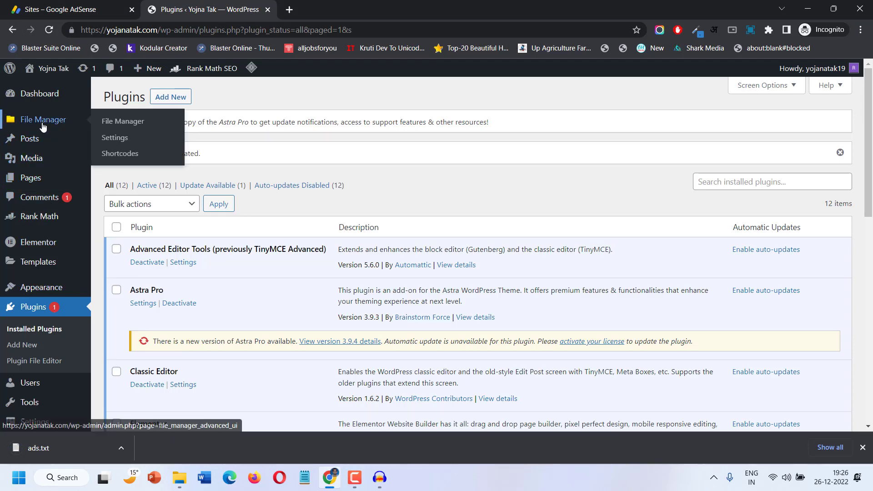
click(101, 124)
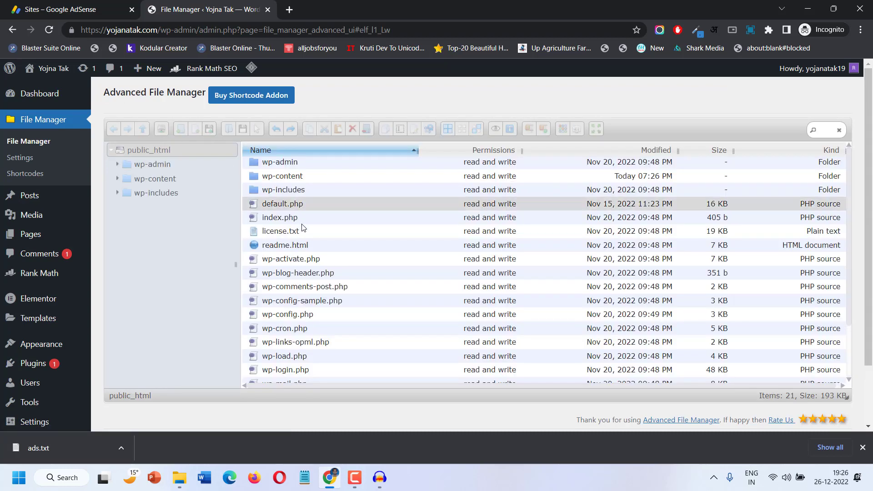
scroll(301, 234, down, 3)
scroll(299, 241, up, 3)
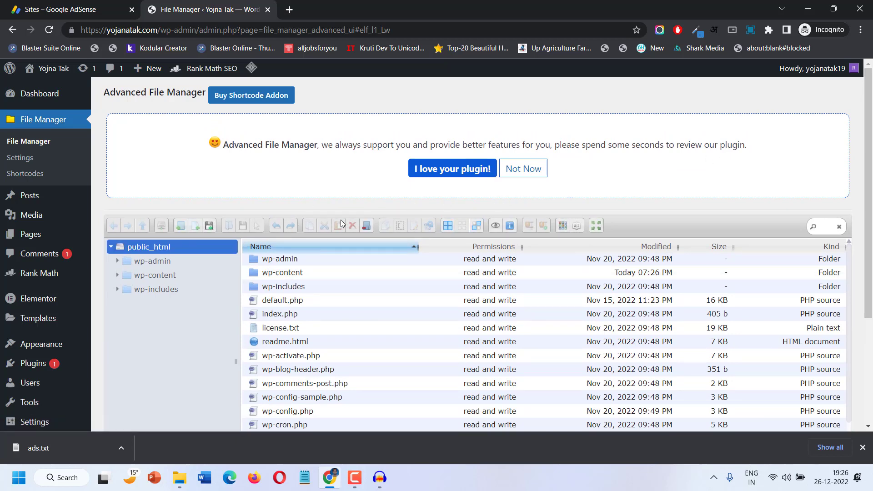
click(522, 171)
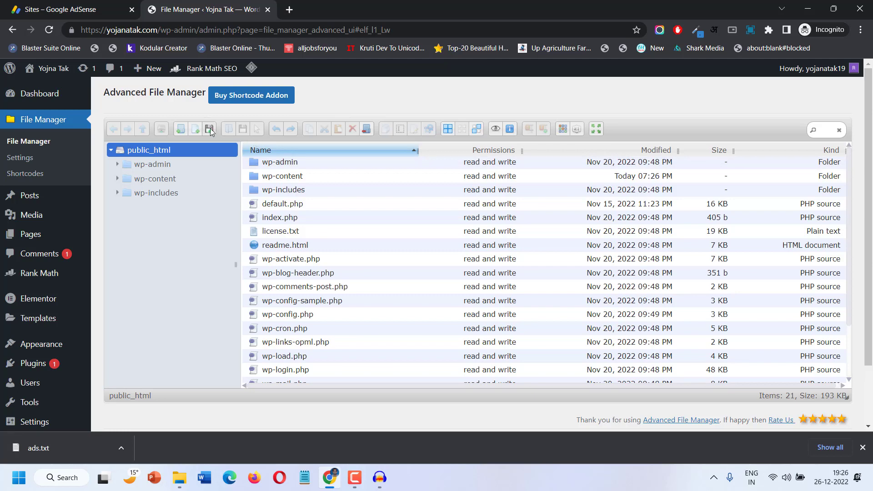
Upload the downloaded ads.txt file into the public_html folder.
click(210, 128)
drag(67, 446, 526, 229)
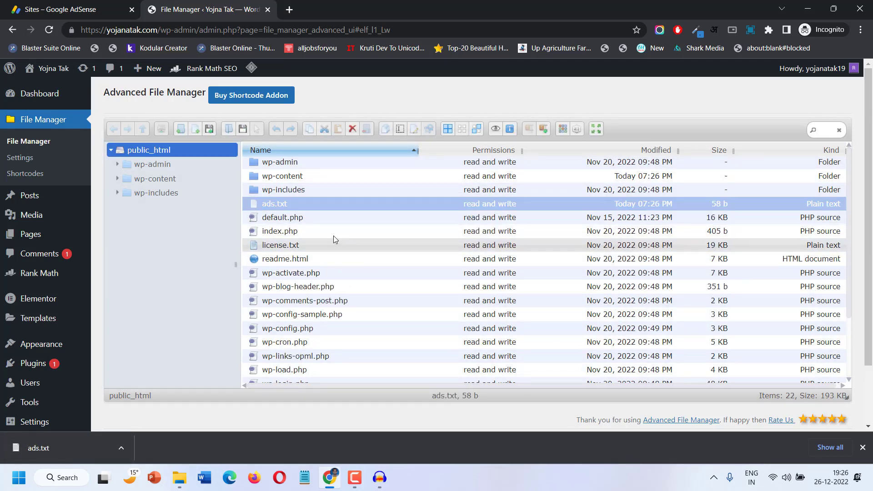
click(304, 206)
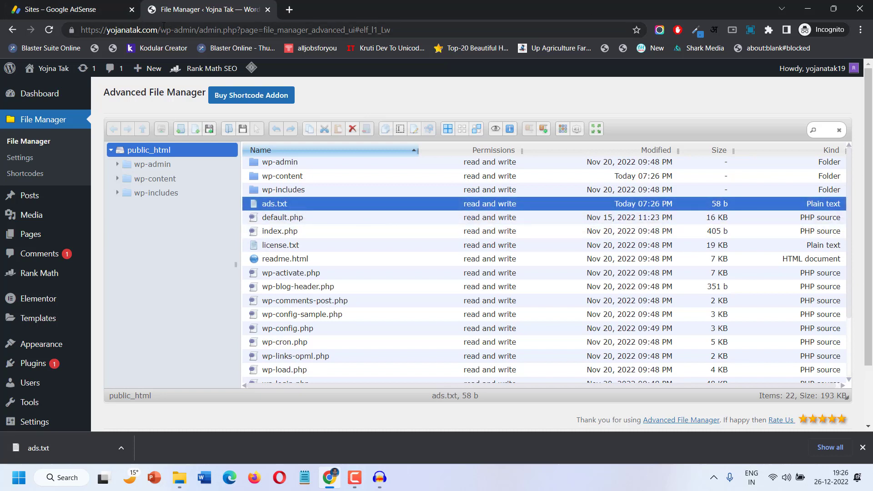
drag(160, 30, 2, 44)
key(ctrl+c)
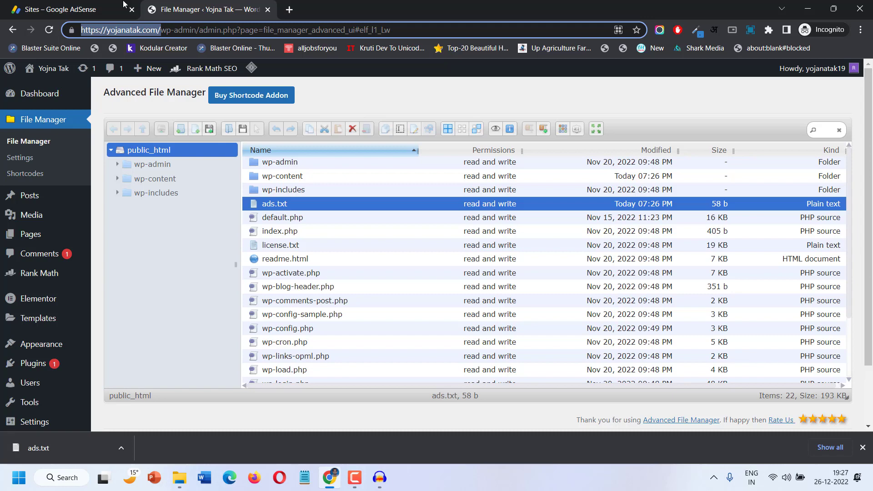
click(289, 9)
key(ctrl+v)
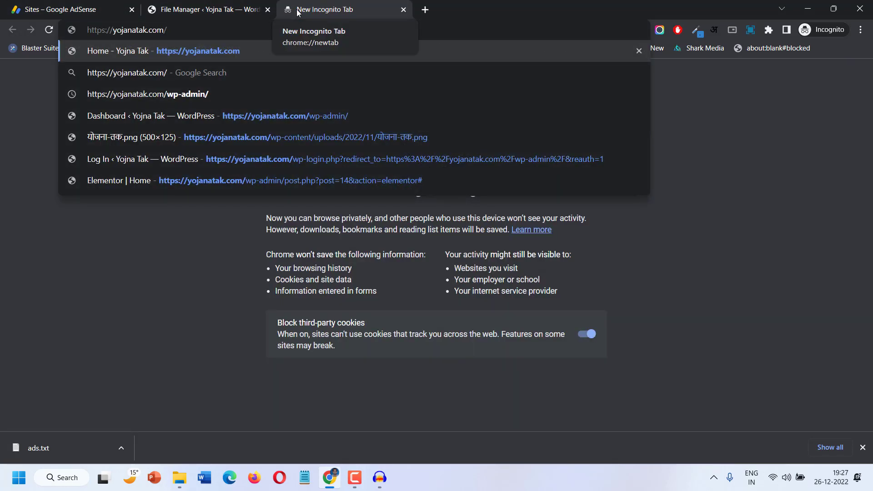
text(ads.t)
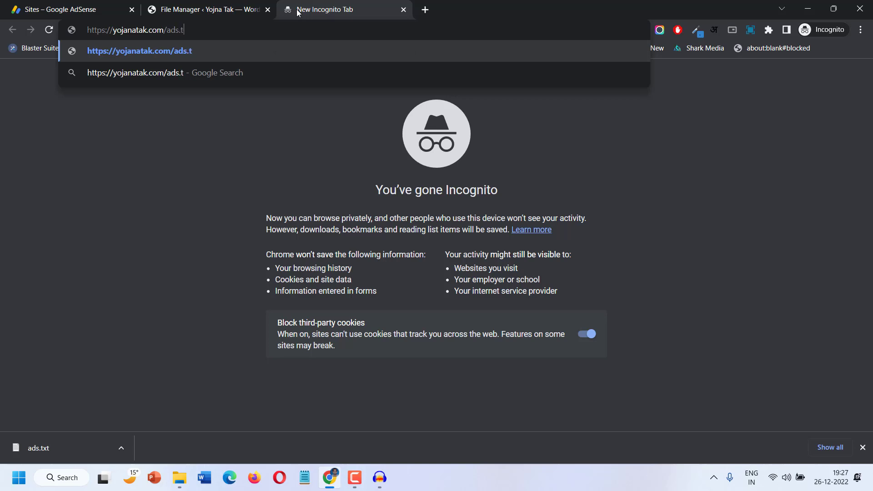
text(xt)
key(Return)
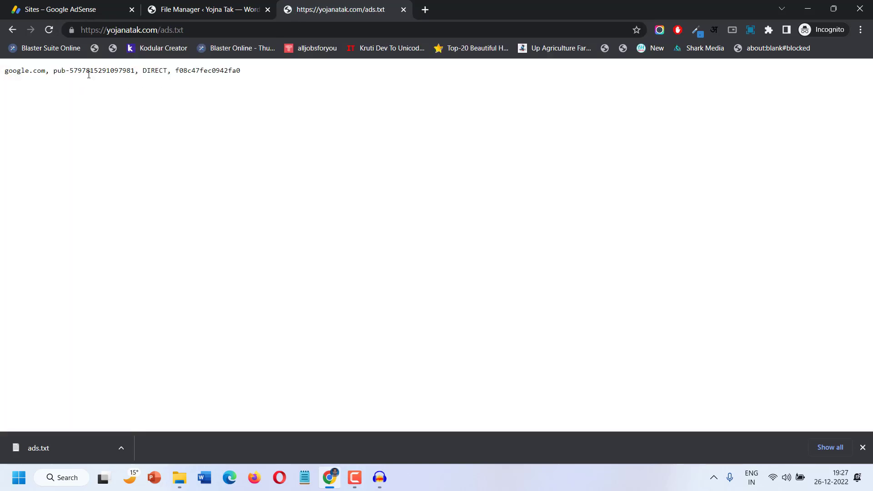
triple_click(205, 71)
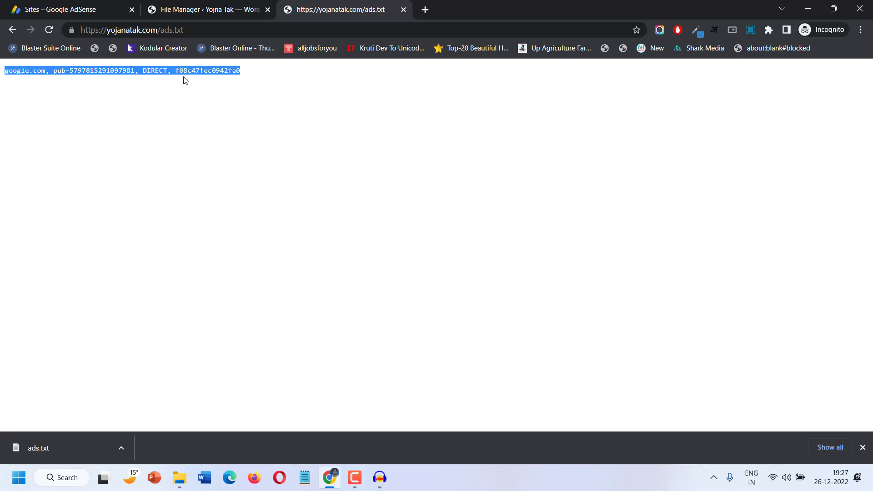
click(150, 76)
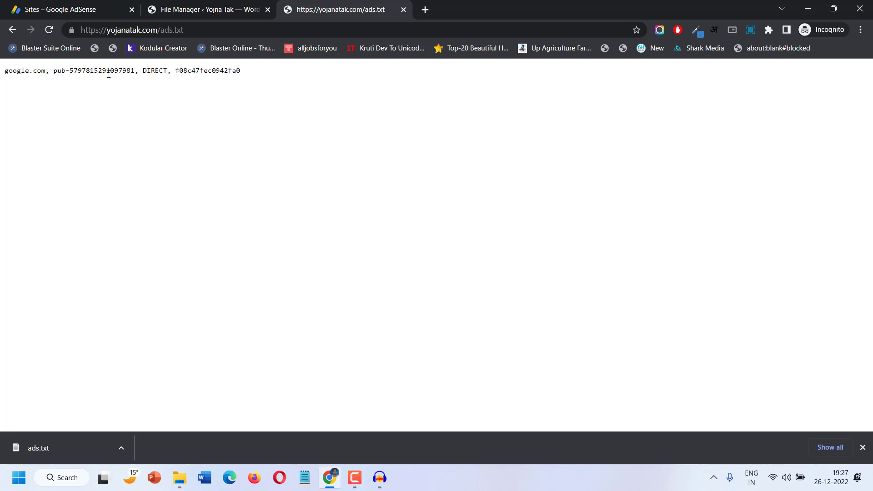
drag(107, 72, 216, 84)
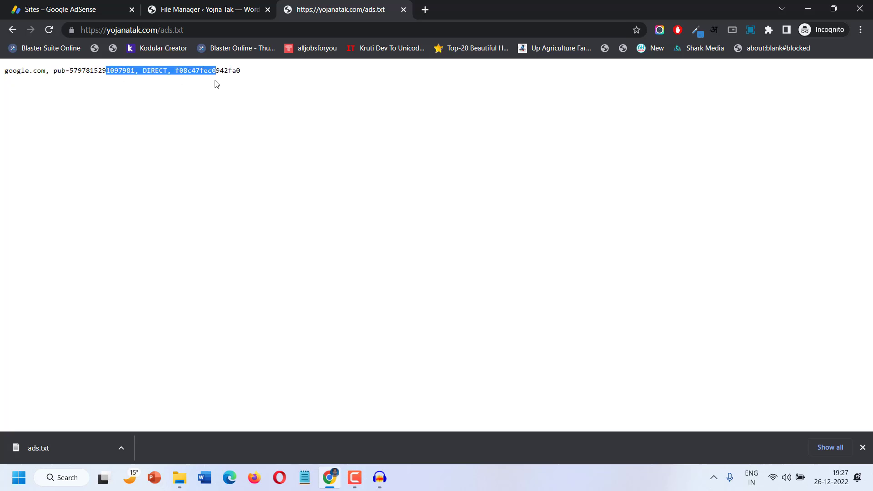
click(403, 10)
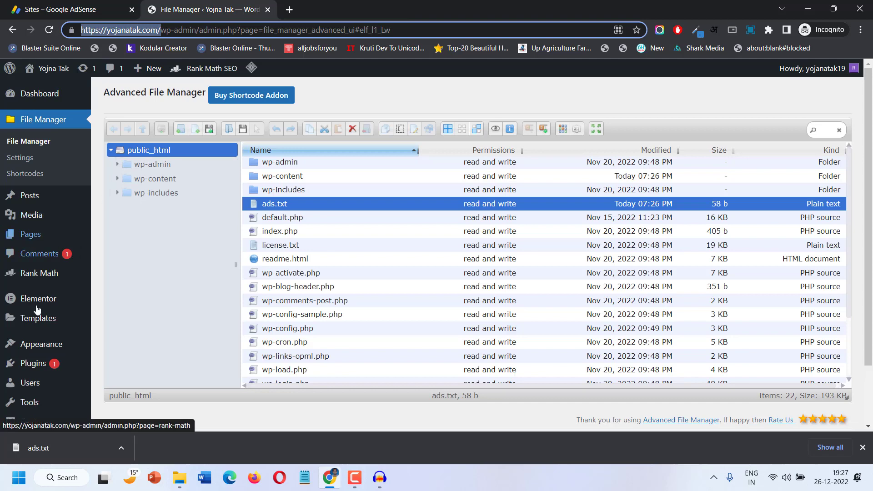
Deactivate the File Manager Advanced plugin in the installed plugins list and delete it from the site.
scroll(34, 302, down, 1)
mouse_move(33, 306)
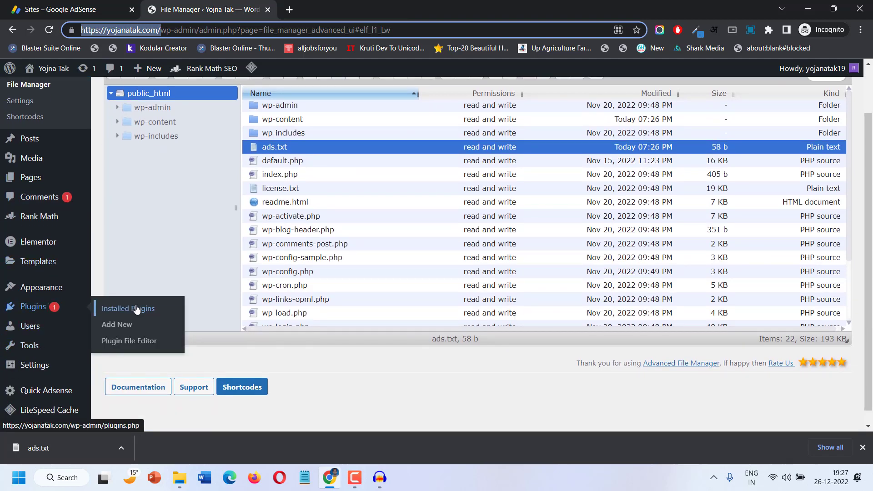
click(114, 309)
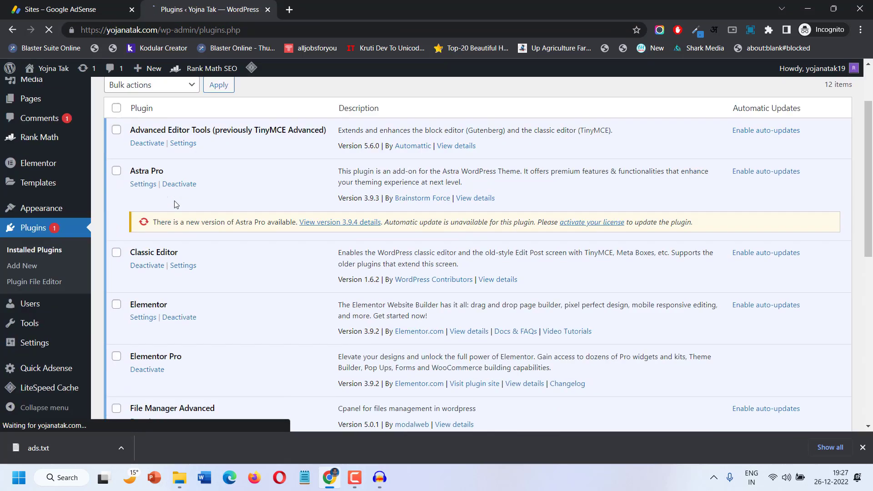
scroll(158, 120, down, 8)
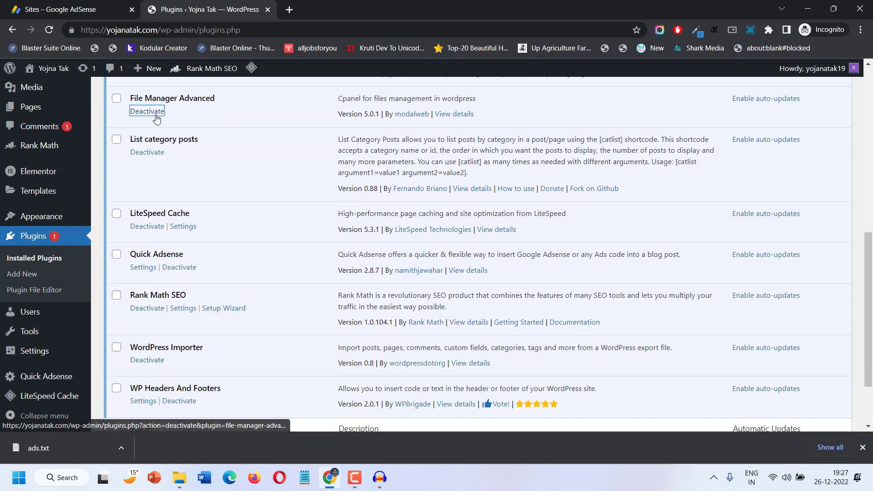
click(142, 111)
scroll(222, 191, down, 6)
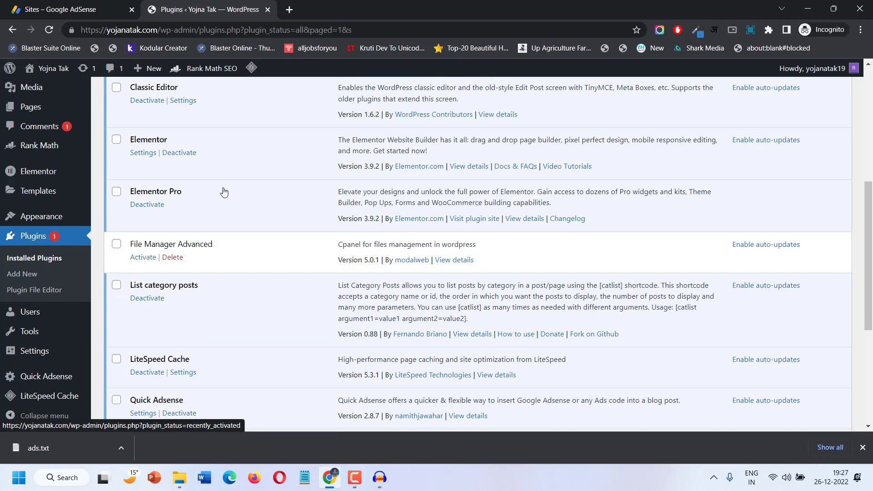
click(172, 257)
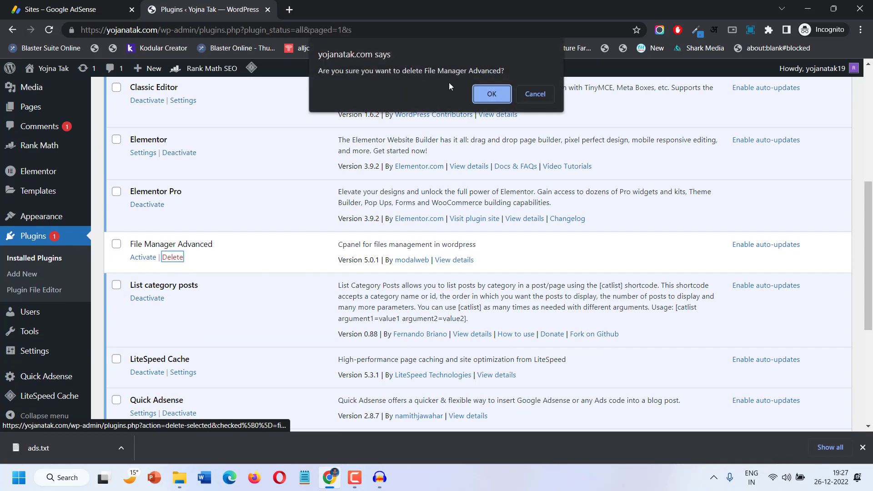
click(492, 93)
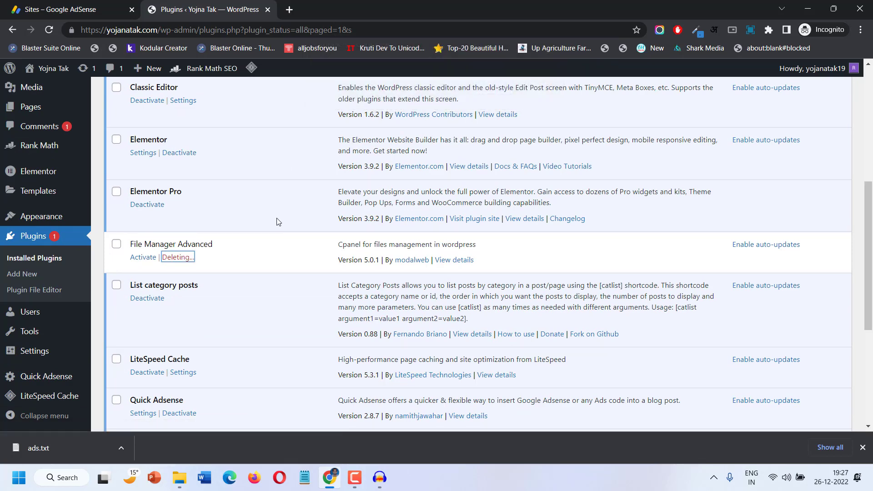
Purge all LiteSpeed caches of the WordPress site.
scroll(279, 222, up, 4)
mouse_move(252, 69)
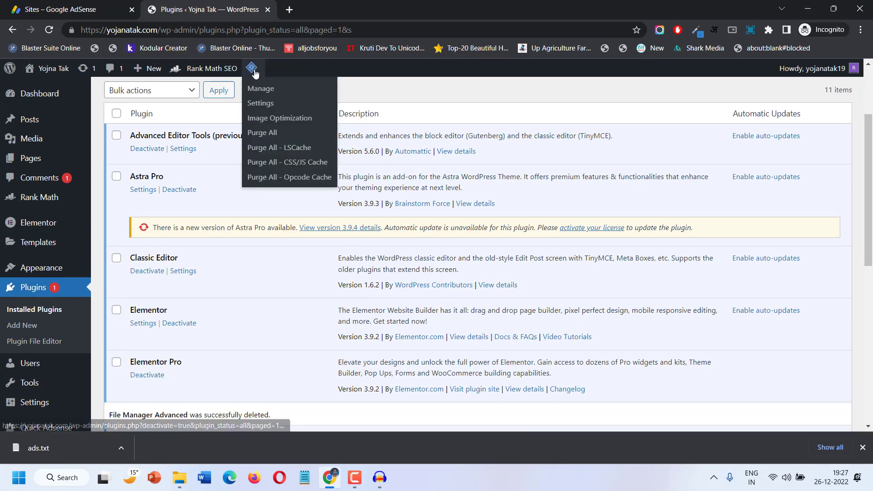
click(260, 132)
Switch to Google AdSense, look over the by-site ads overview, and start a new Display ads unit.
click(93, 10)
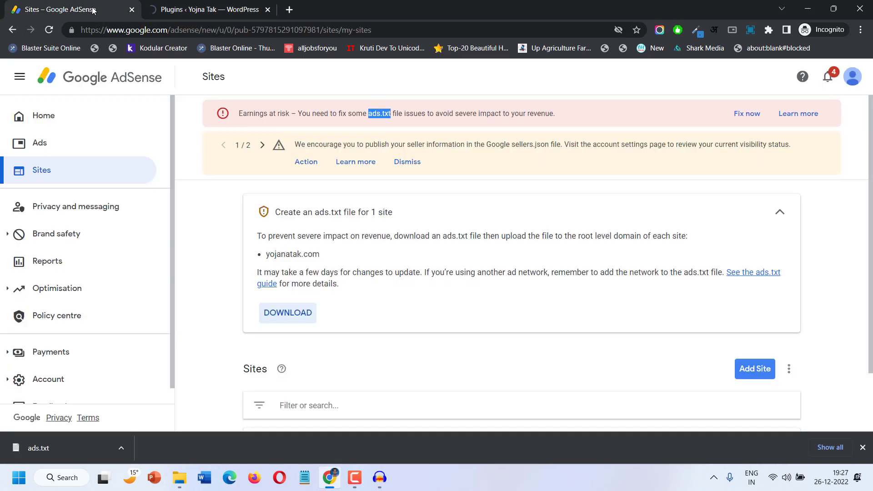
click(35, 153)
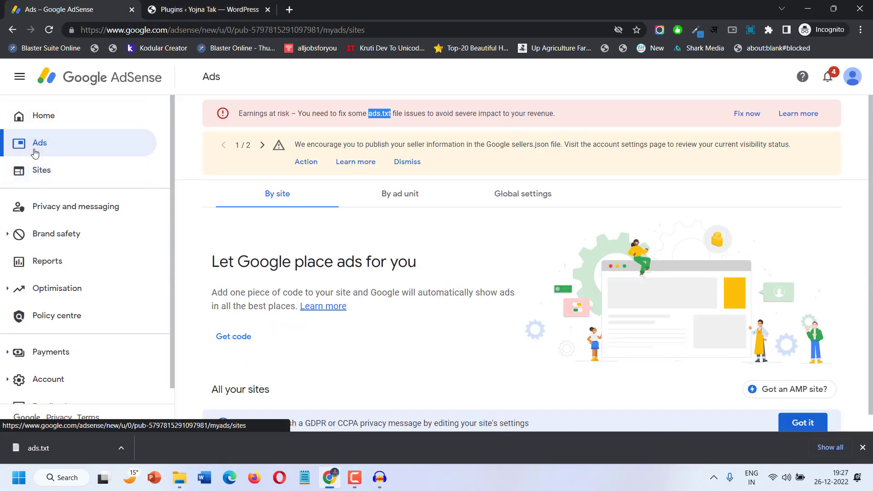
scroll(405, 209, down, 1)
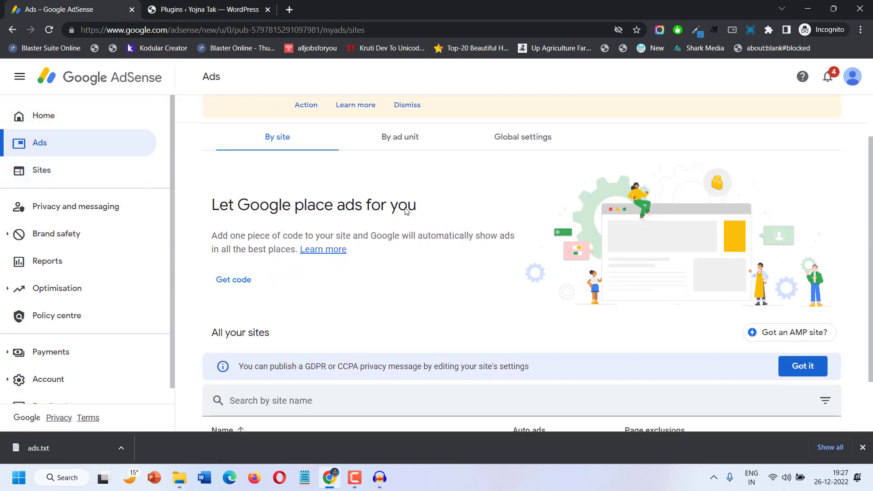
scroll(406, 208, down, 1)
scroll(406, 208, up, 2)
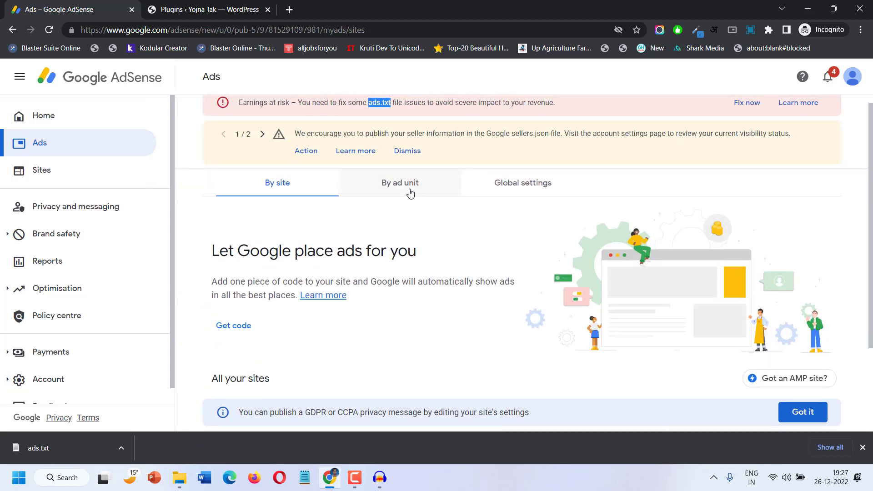
scroll(636, 277, down, 2)
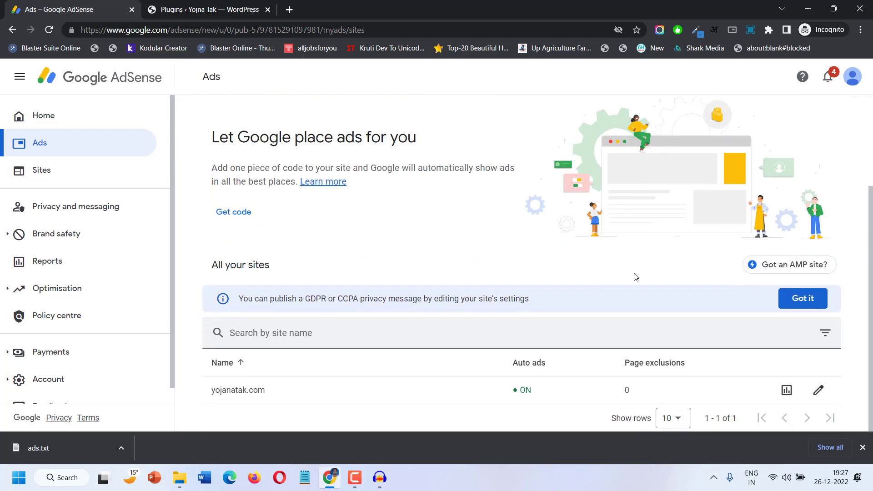
scroll(370, 267, up, 1)
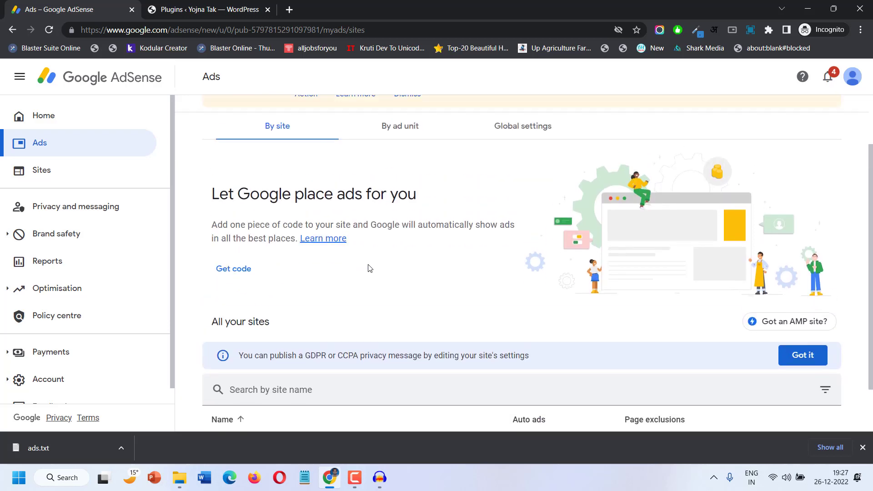
click(390, 128)
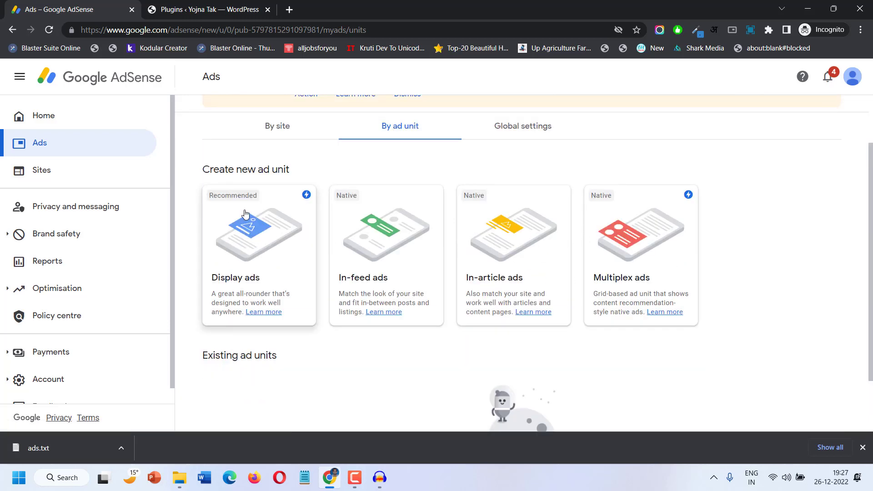
click(245, 213)
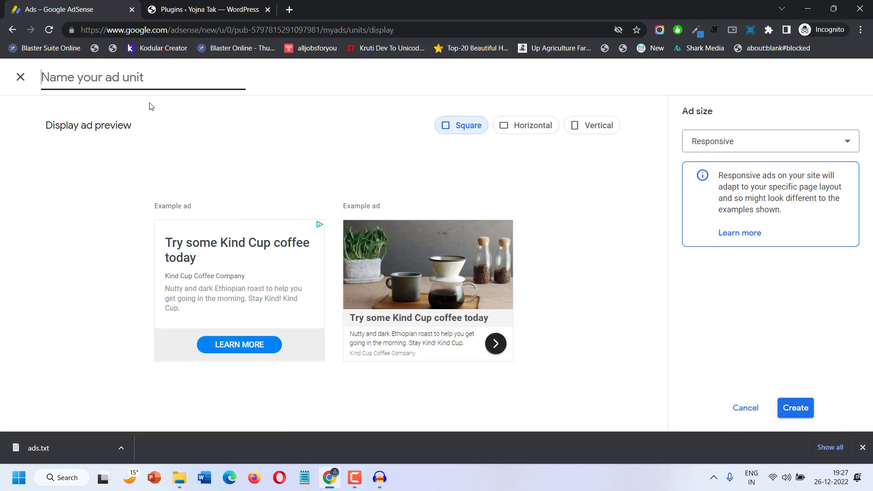
Name the ad unit "new Ads code", keep its size Responsive, create it, and copy its HTML code snippet.
text(new Ads code)
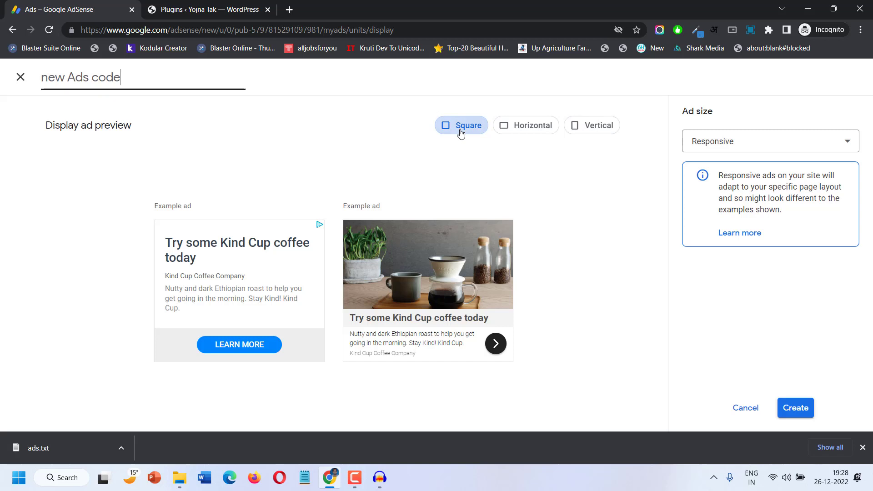
click(818, 147)
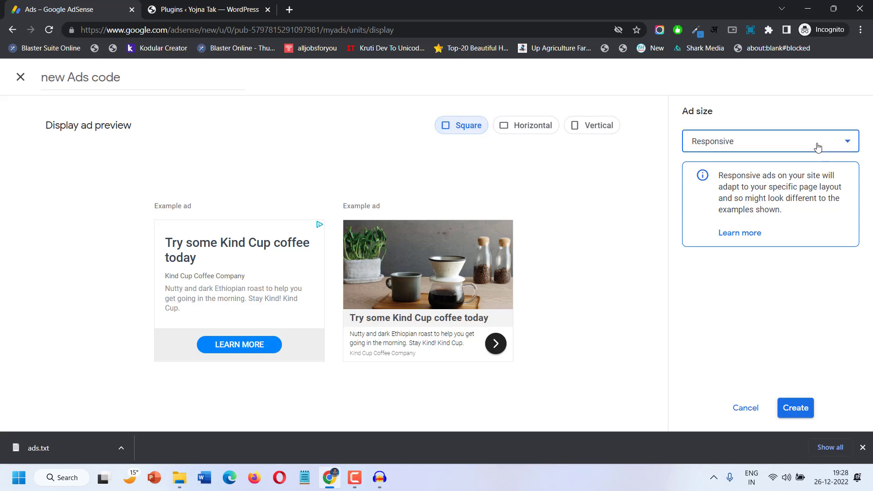
click(750, 146)
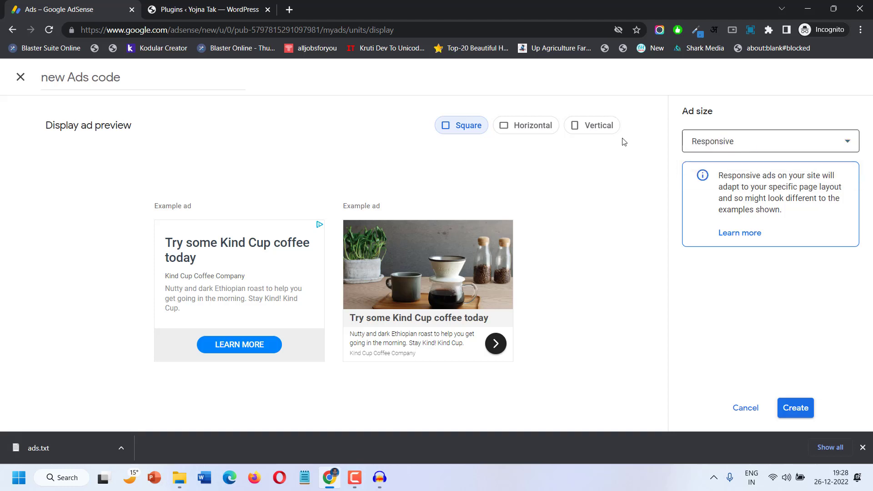
click(793, 415)
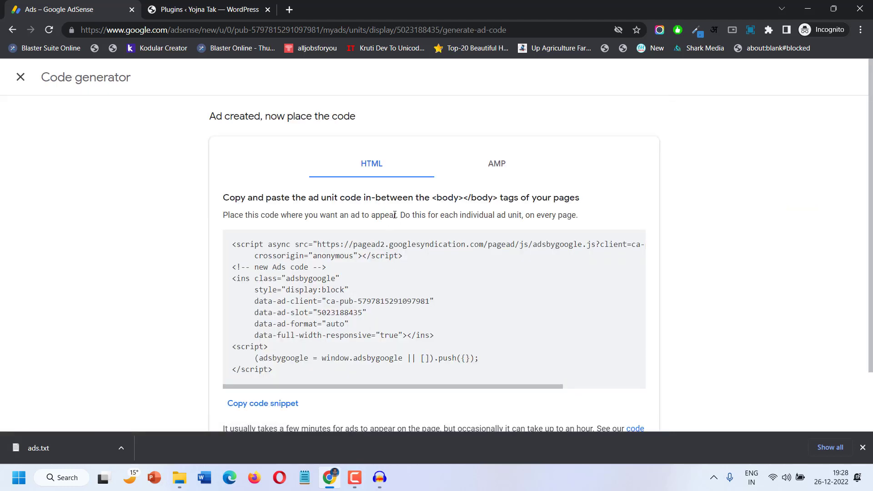
click(262, 404)
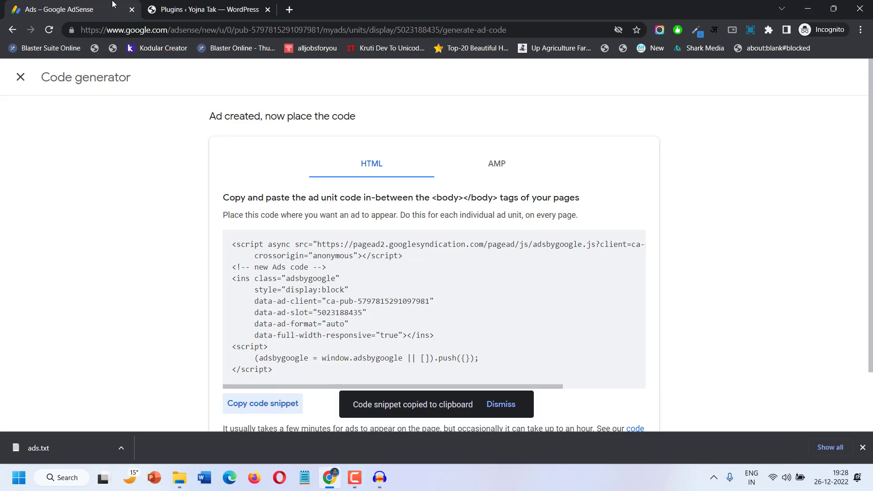
Return to the WordPress dashboard and paste the copied ad code into Ads1 of Quick Adsense's Ads on Post Body settings.
click(210, 6)
scroll(105, 318, down, 4)
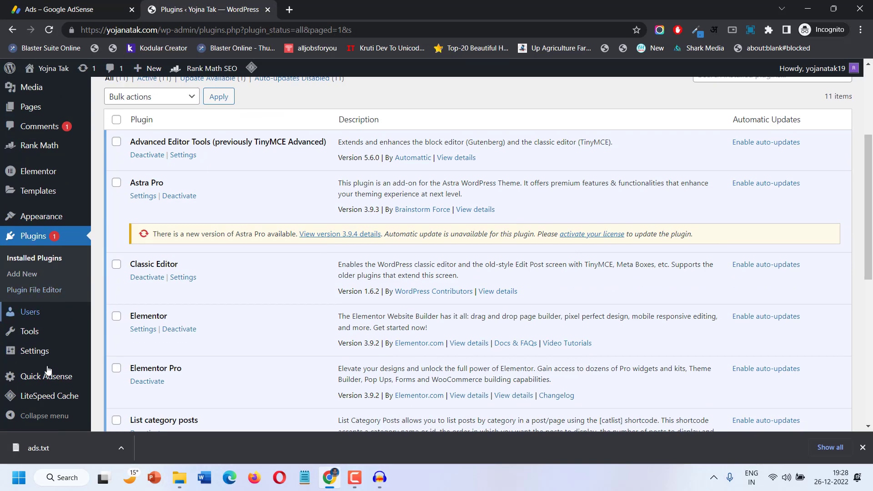
click(44, 384)
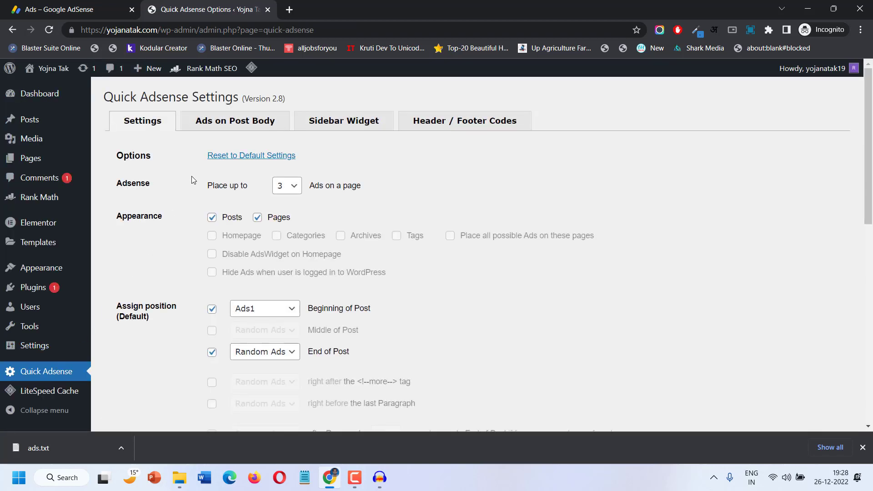
click(233, 122)
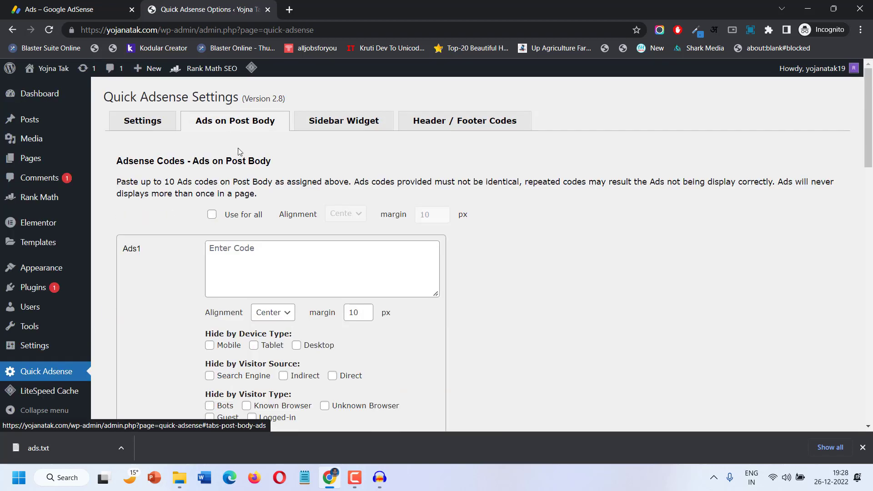
click(268, 257)
key(ctrl+v)
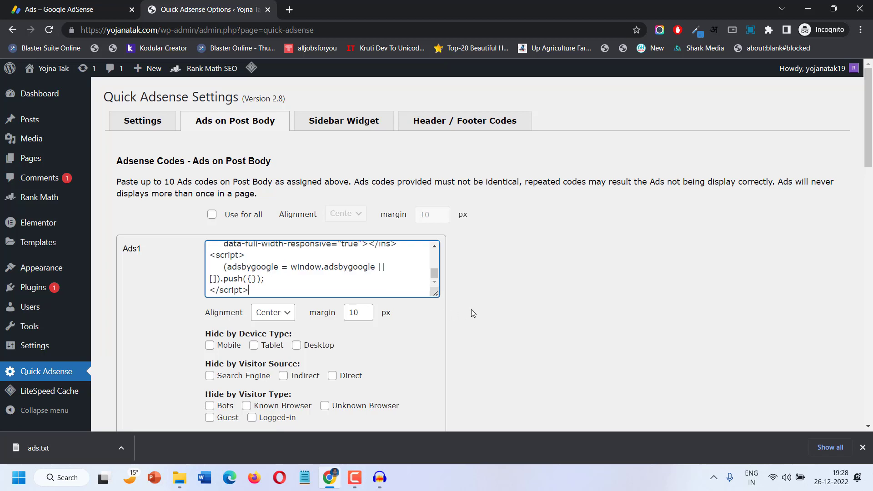
Paste the same ad code into the Ads2 code box of the post body ads.
scroll(180, 228, down, 7)
click(217, 274)
key(ctrl+v)
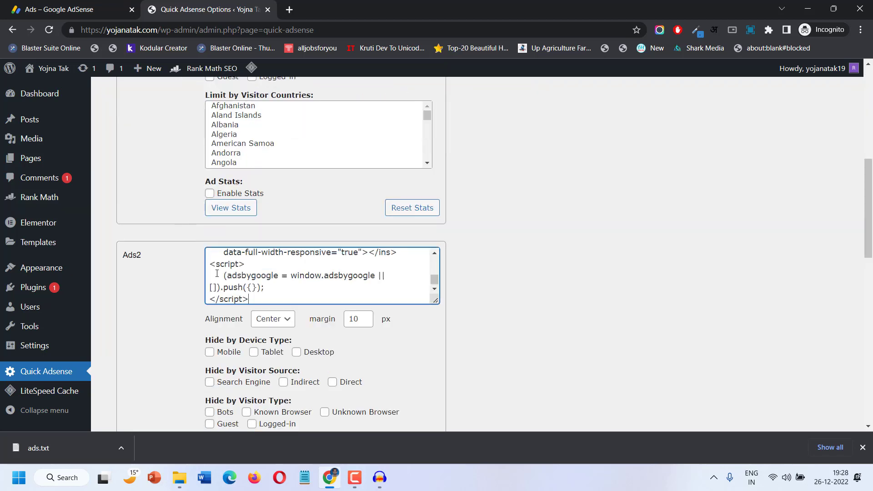
Paste the same ad code into the Ads3 code box of the post body ads and save the changes.
scroll(345, 328, down, 6)
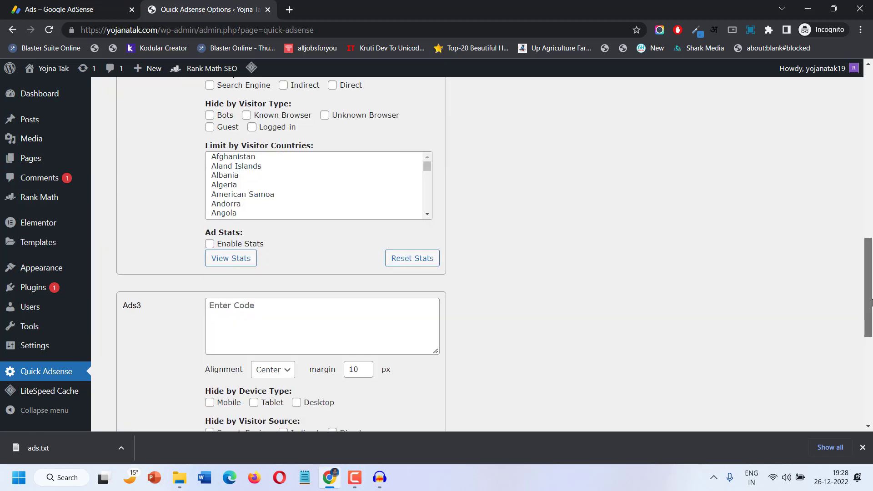
click(331, 323)
key(ctrl+v)
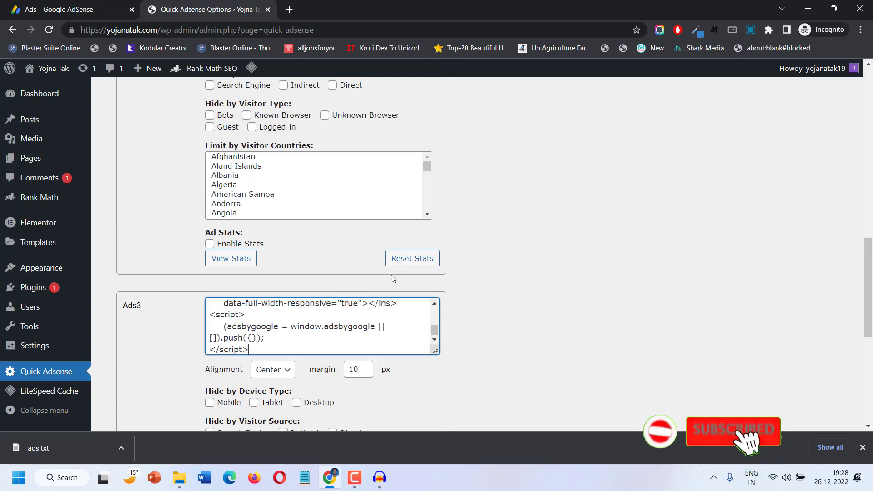
scroll(210, 228, up, 15)
scroll(191, 216, down, 15)
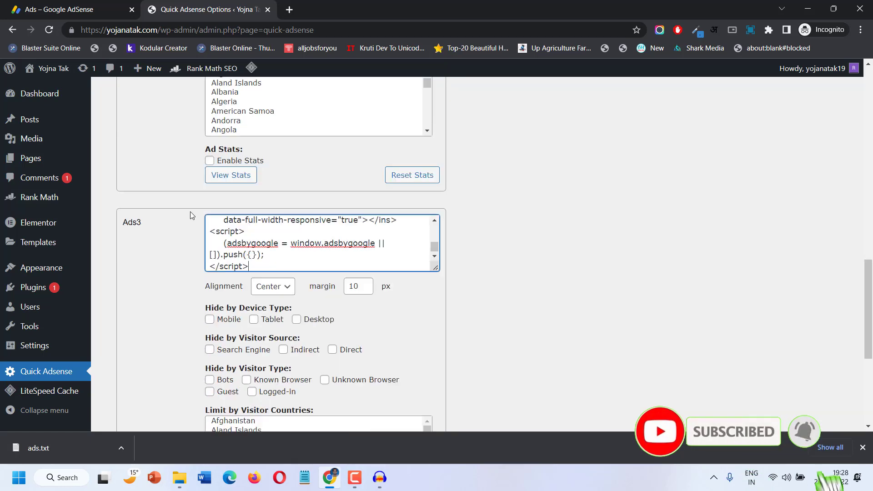
click(136, 370)
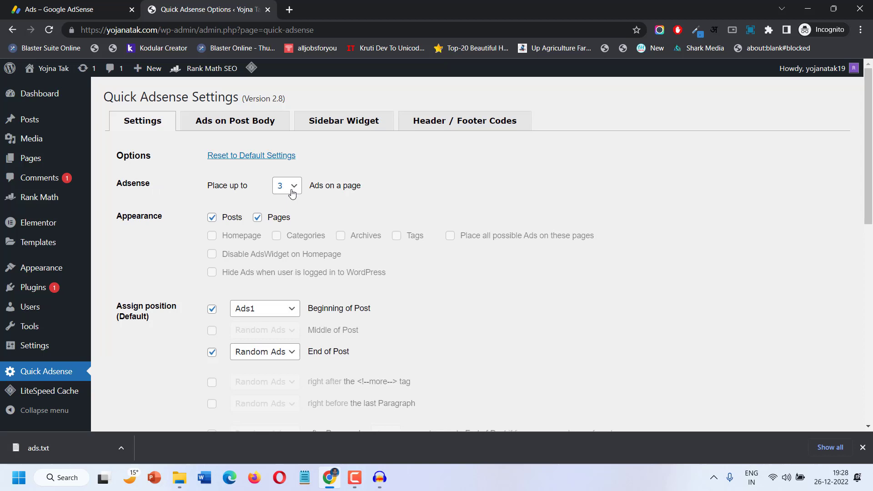
Turn off ads on Pages, then enable the Middle of Post position and assign Ads2 to it.
click(258, 219)
click(212, 332)
click(241, 333)
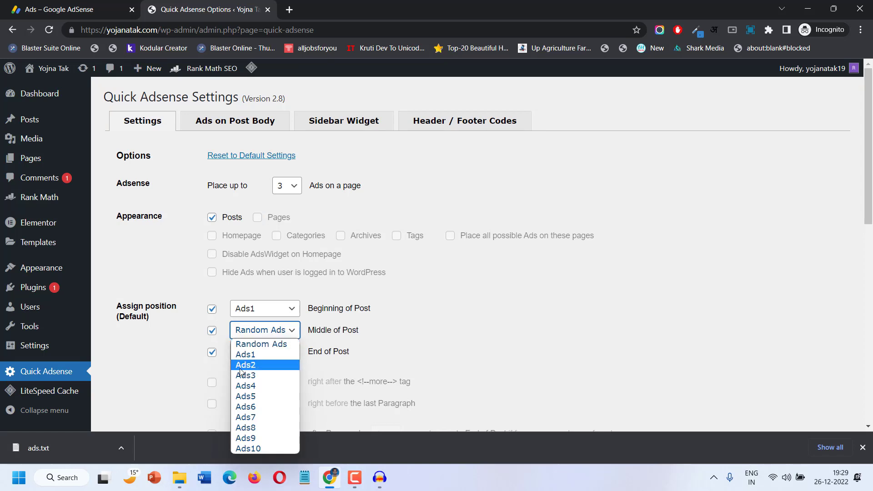
click(241, 368)
Keep the End of Post position enabled, assign Ads3 to it, and save the Quick Adsense settings.
click(212, 353)
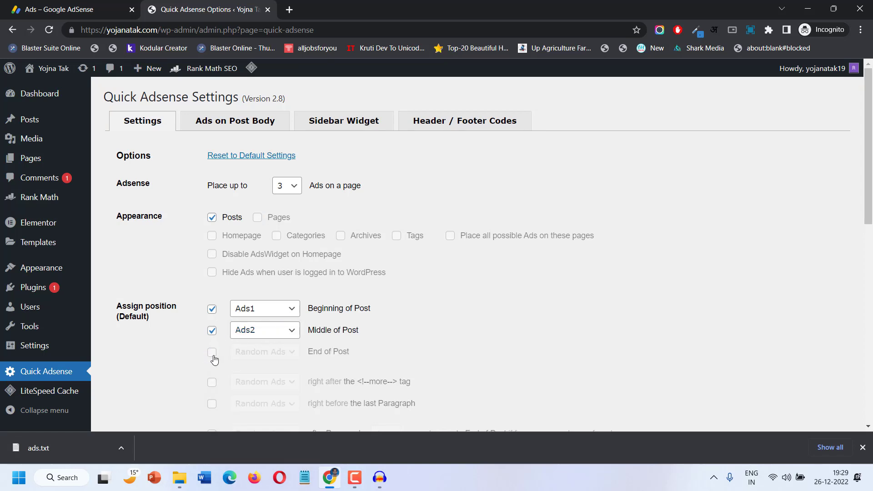
click(212, 353)
click(285, 358)
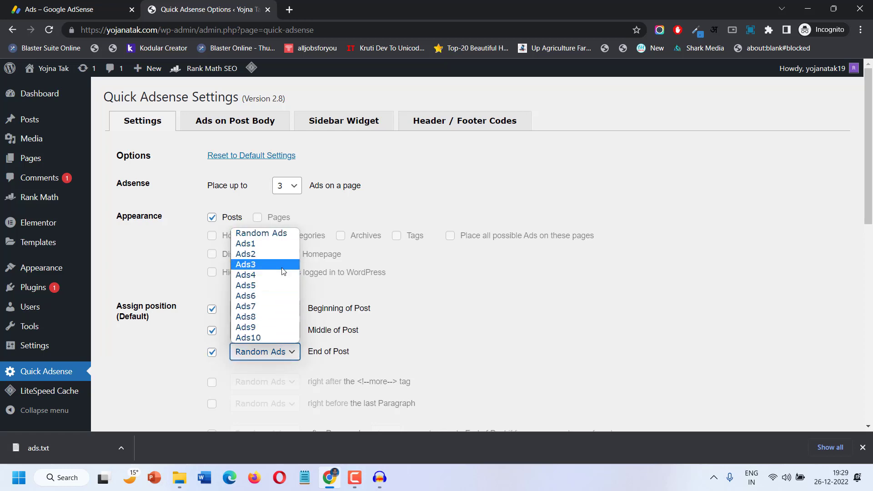
click(282, 266)
scroll(278, 277, down, 1)
scroll(279, 281, down, 15)
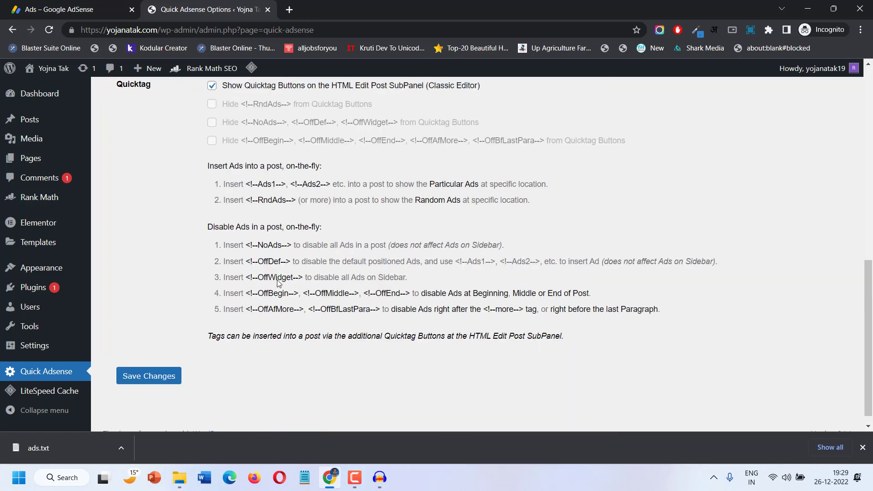
click(169, 368)
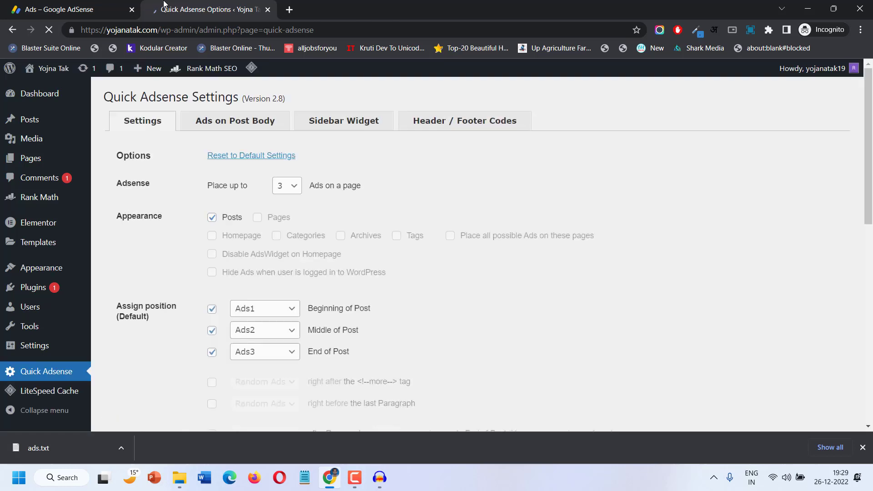
Switch to Google AdSense, finish the display ad's code page, and start a new Multiplex ads unit.
click(96, 5)
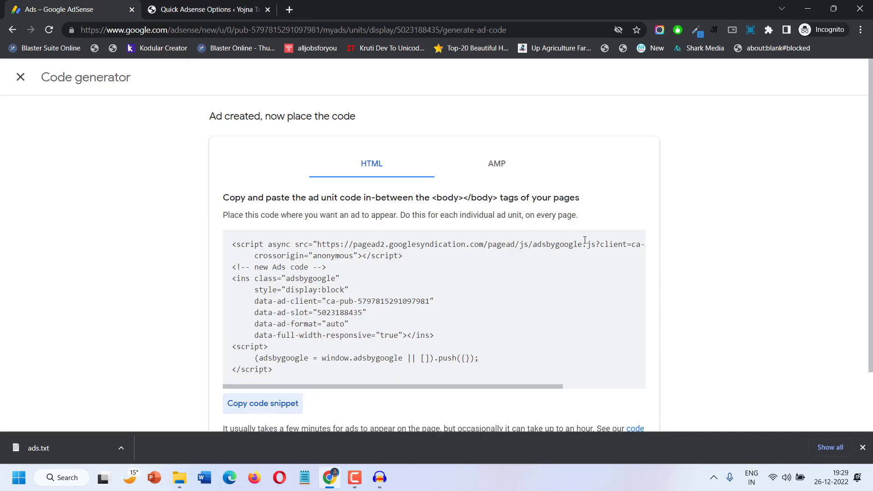
scroll(591, 242, down, 2)
click(643, 415)
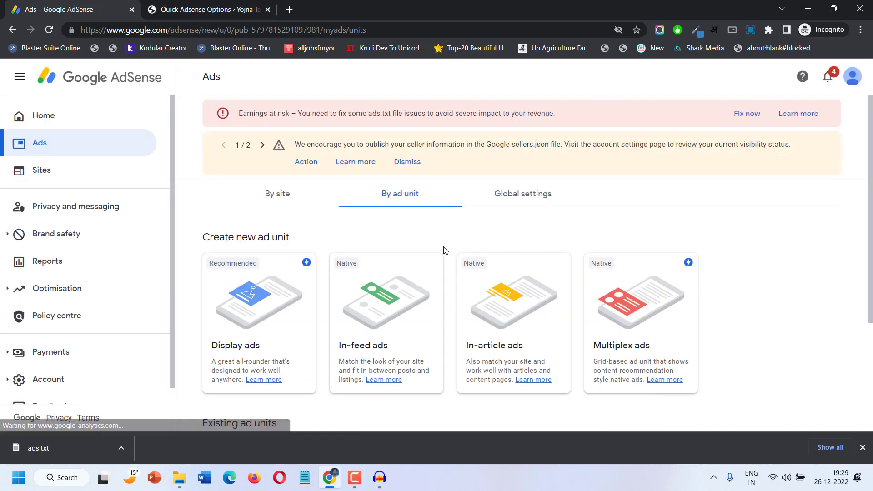
click(281, 197)
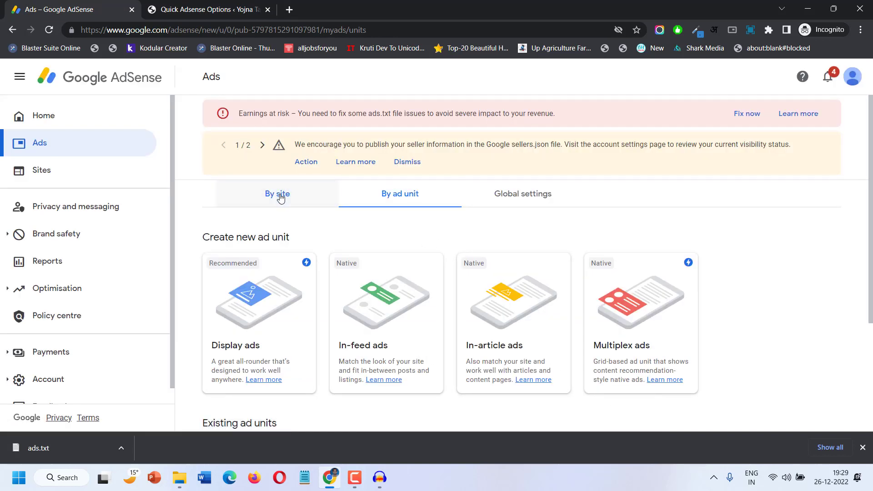
scroll(509, 284, down, 3)
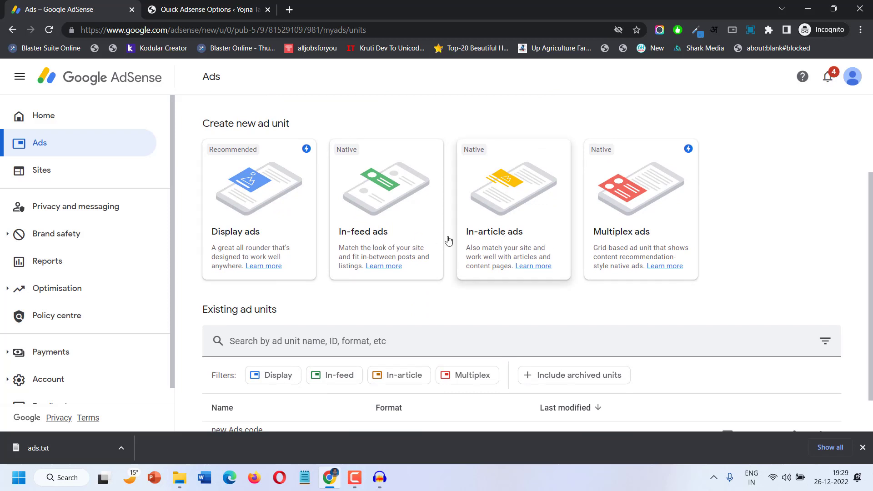
click(644, 232)
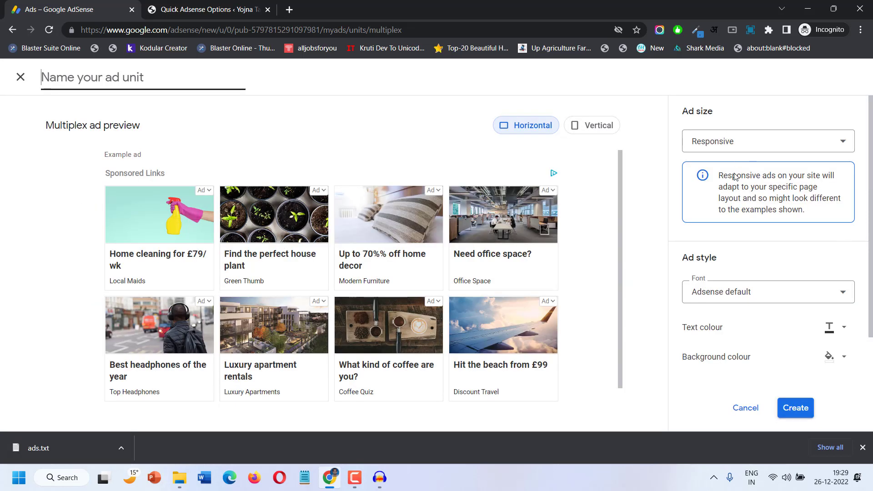
Name the Multiplex ad unit "MultiAds", create it with Responsive size, copy its HTML code snippet, and finish.
scroll(721, 306, down, 1)
scroll(725, 315, up, 1)
text(Mul)
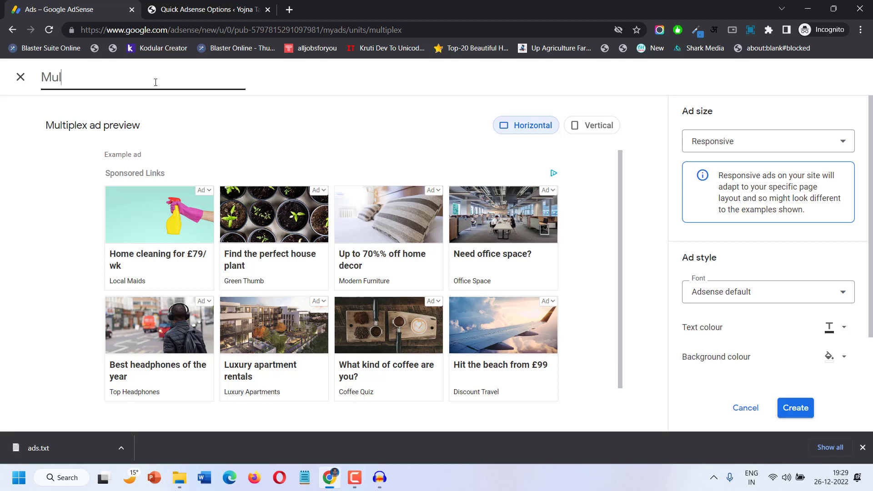
text(tiAds)
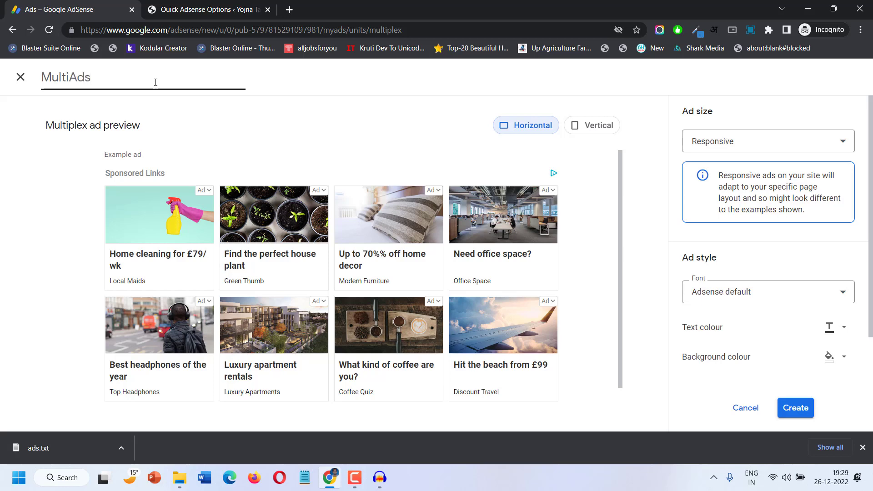
click(792, 415)
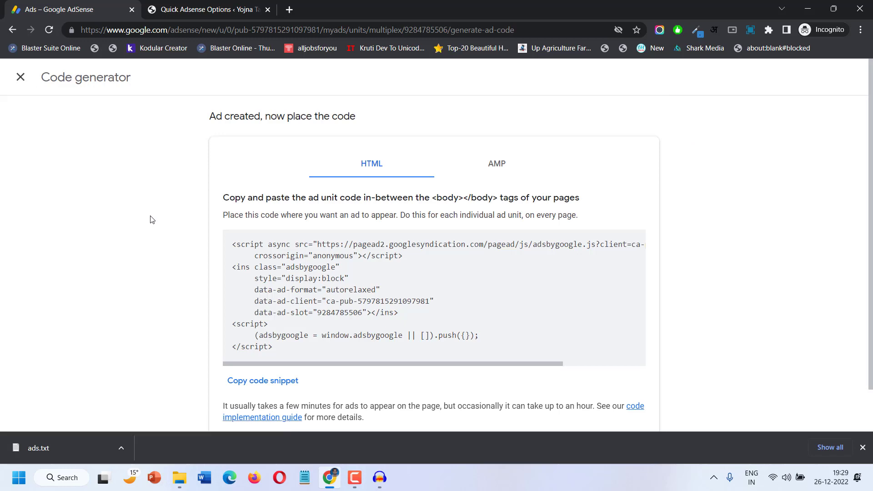
click(256, 381)
scroll(576, 322, down, 1)
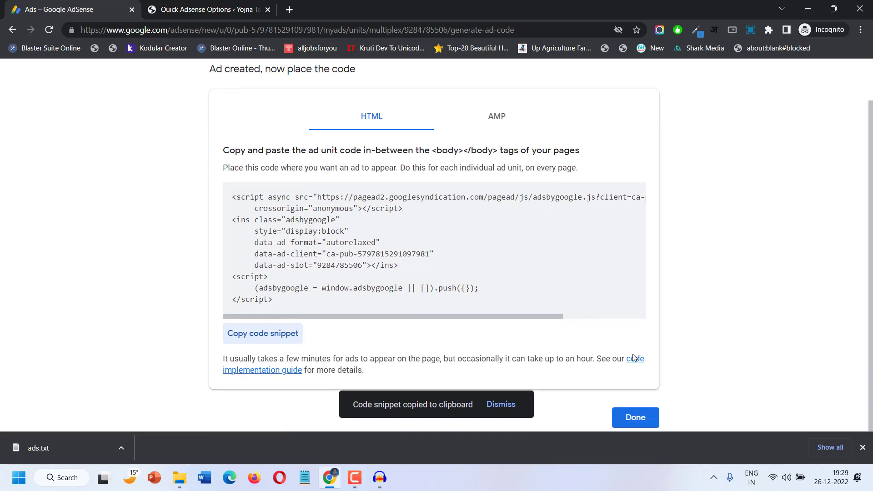
click(632, 417)
Return to Quick Adsense, replace the Ads3 post body code with the copied Multiplex ad code, and save the changes.
click(234, 3)
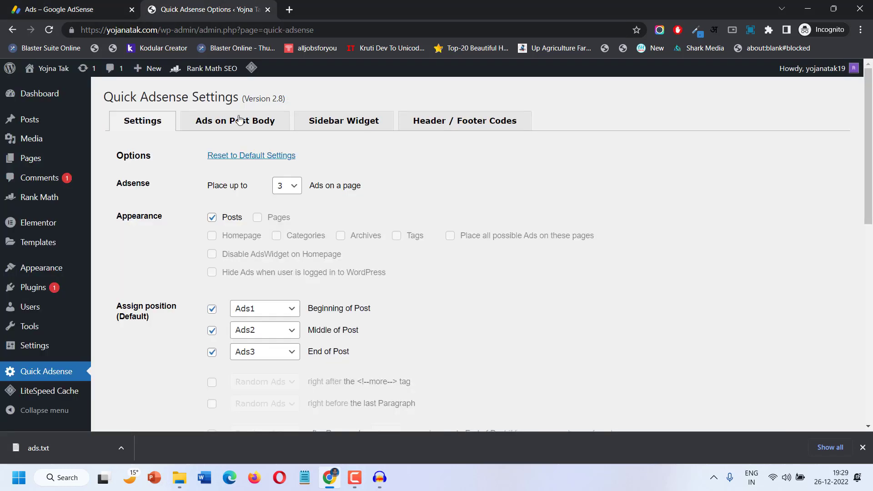
click(239, 120)
scroll(246, 235, down, 8)
scroll(248, 235, down, 9)
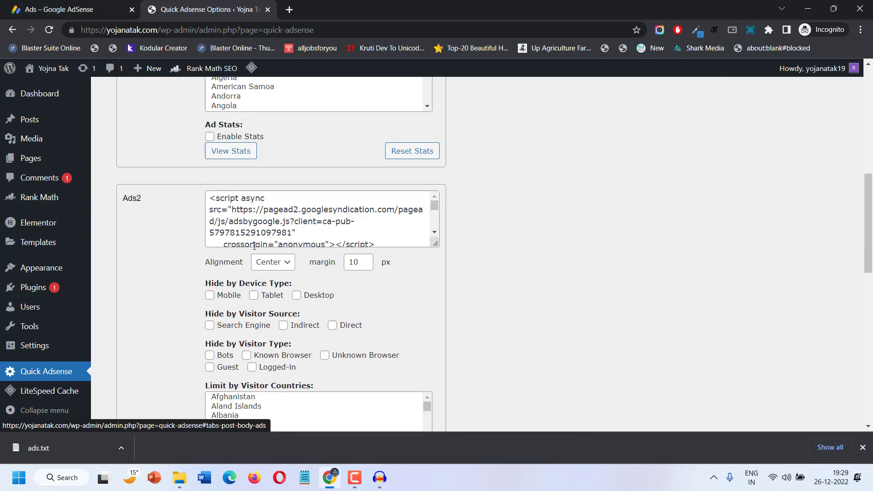
double_click(257, 238)
triple_click(257, 237)
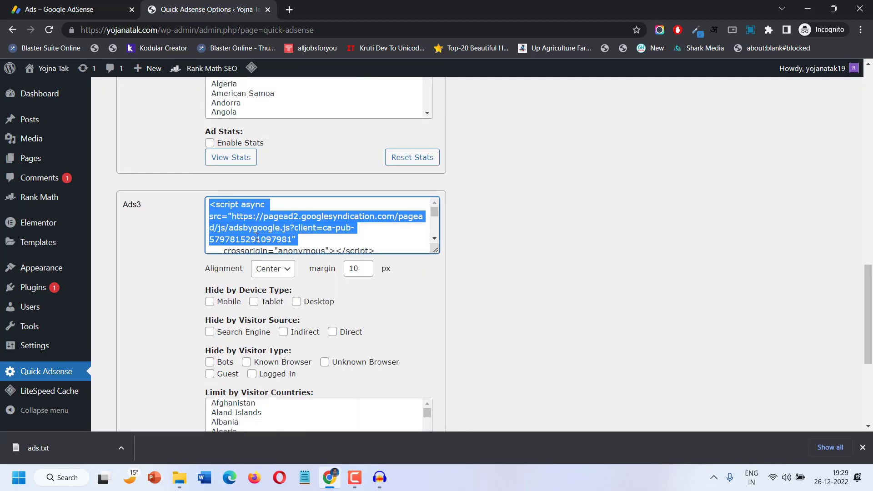
key(ctrl+a)
key(ctrl+v)
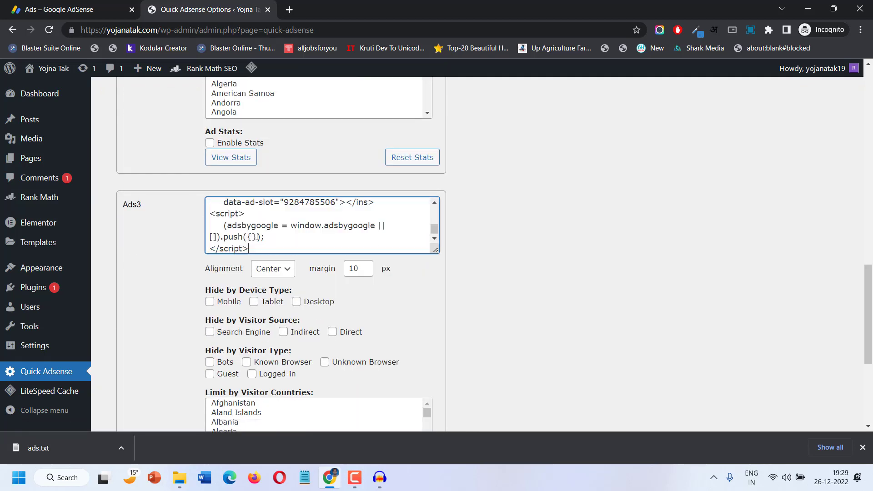
scroll(154, 238, down, 5)
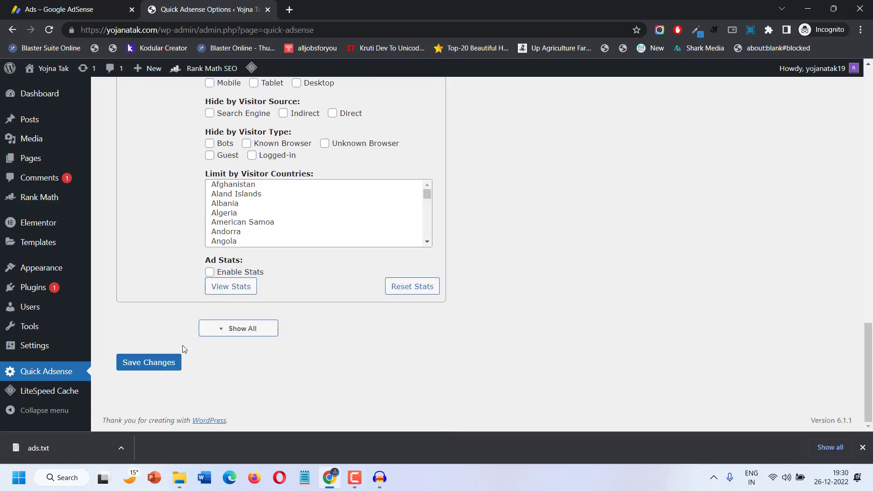
click(164, 362)
scroll(169, 187, up, 6)
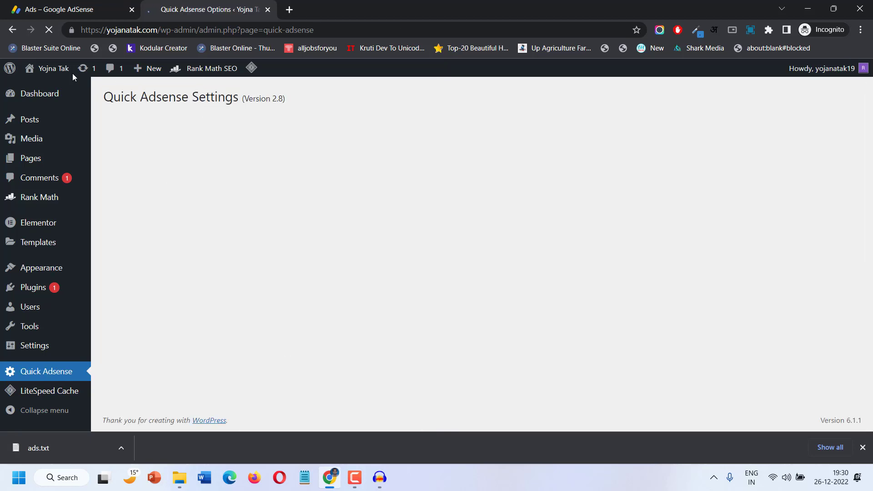
Open the live site in a new tab and set AdBlock to always pause on yojanatak.com.
right_click(52, 89)
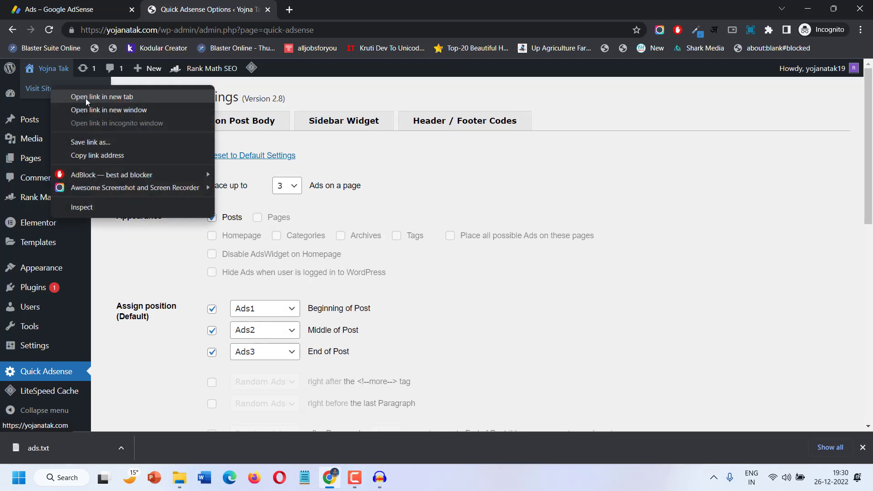
click(86, 95)
click(322, 3)
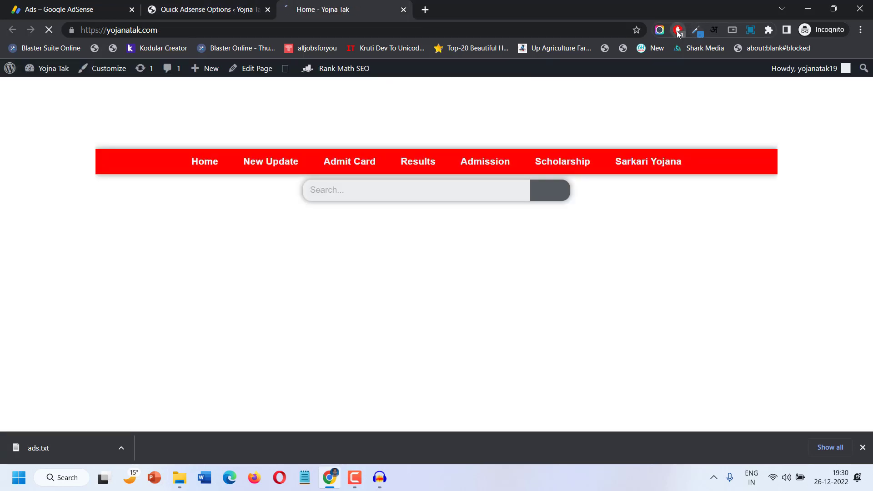
click(677, 30)
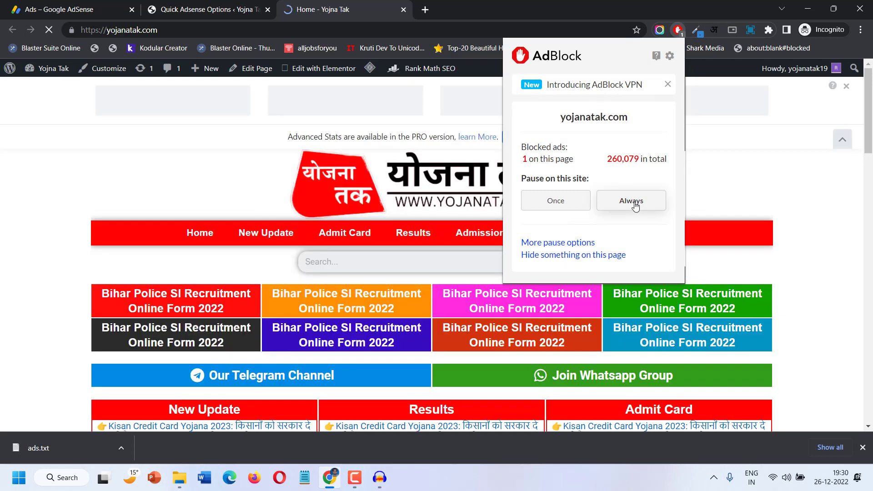
click(636, 205)
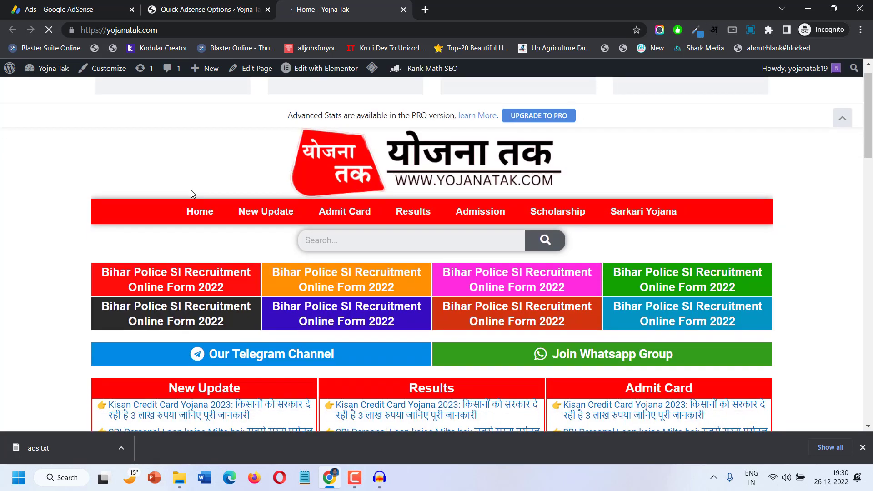
Check the site's homepage for ads and open the Kisan Credit Card Yojana 2023 post under New Update.
scroll(191, 191, down, 10)
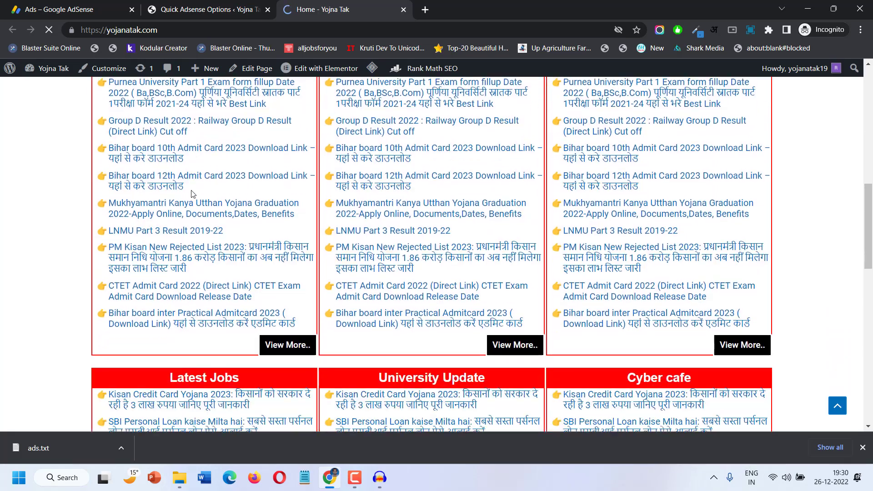
scroll(191, 194, up, 10)
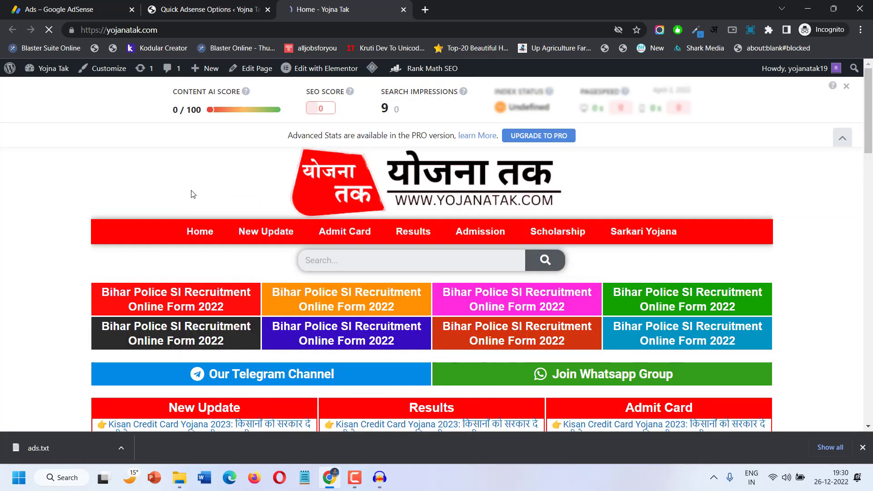
scroll(191, 194, down, 6)
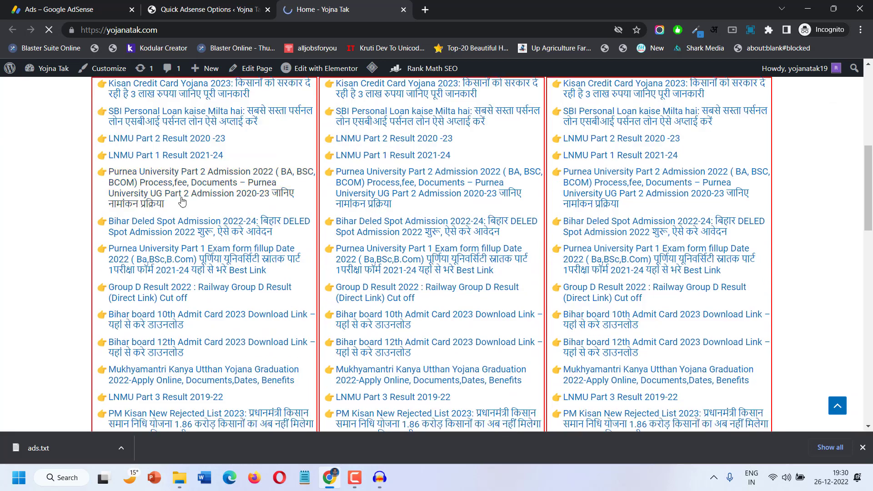
scroll(181, 203, up, 4)
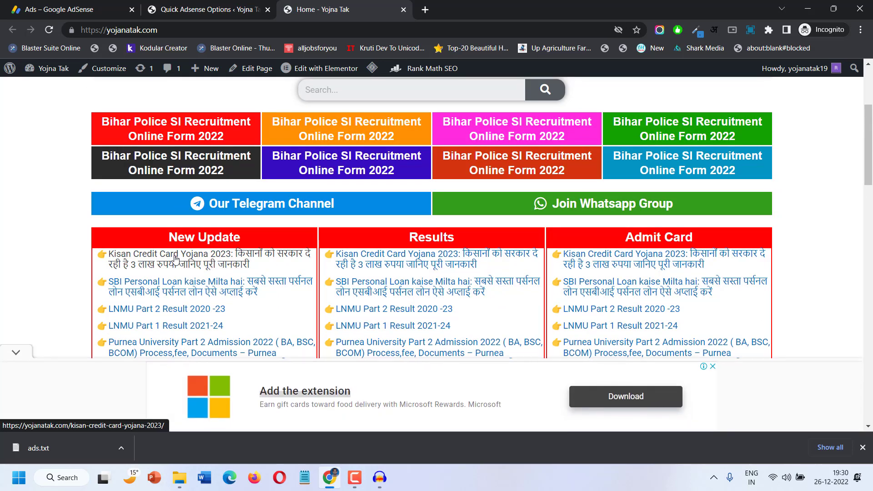
click(175, 258)
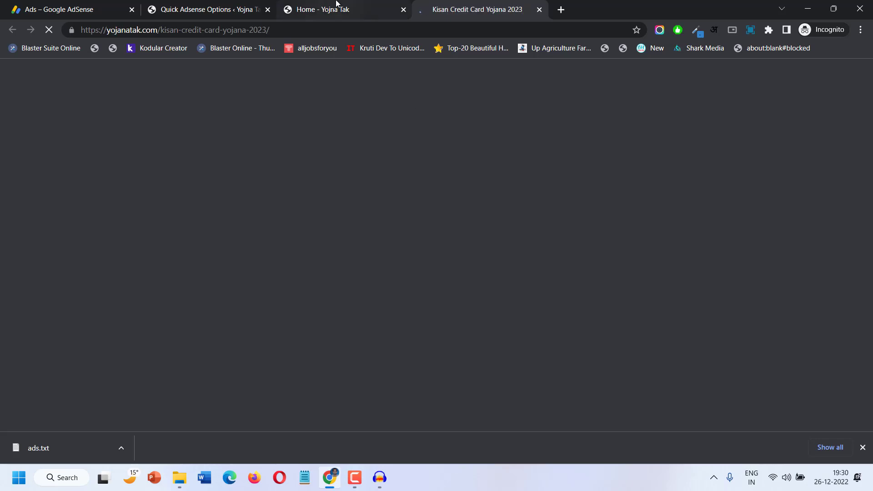
Go back to the homepage and look through its post listings for ads.
click(332, 8)
scroll(268, 175, down, 8)
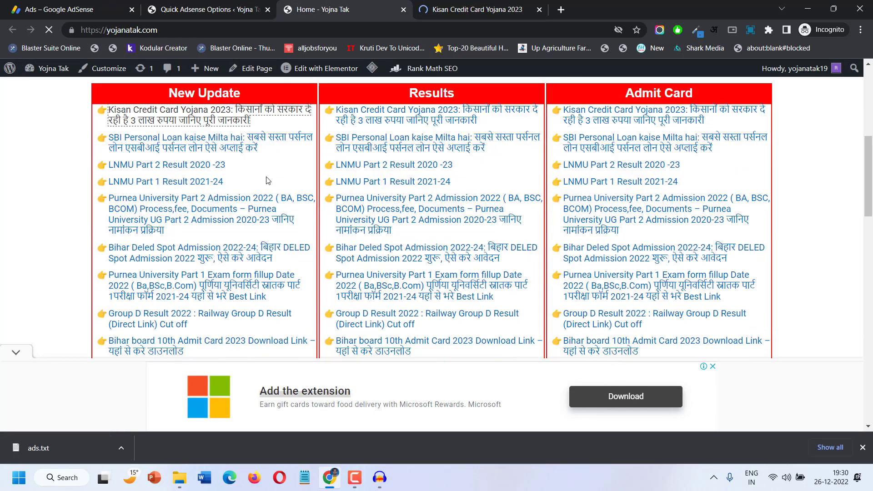
scroll(269, 181, down, 10)
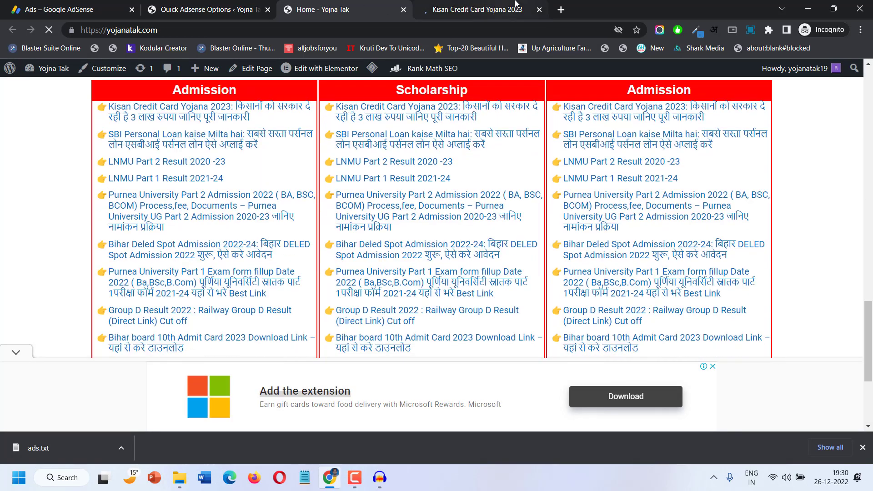
Look through the Kisan Credit Card Yojana 2023 post from start to end for ads and close it.
click(516, 4)
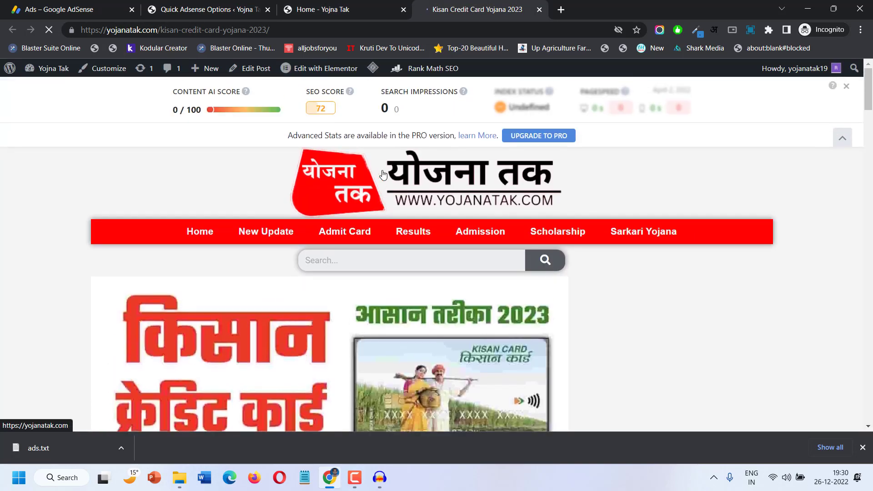
scroll(382, 174, down, 12)
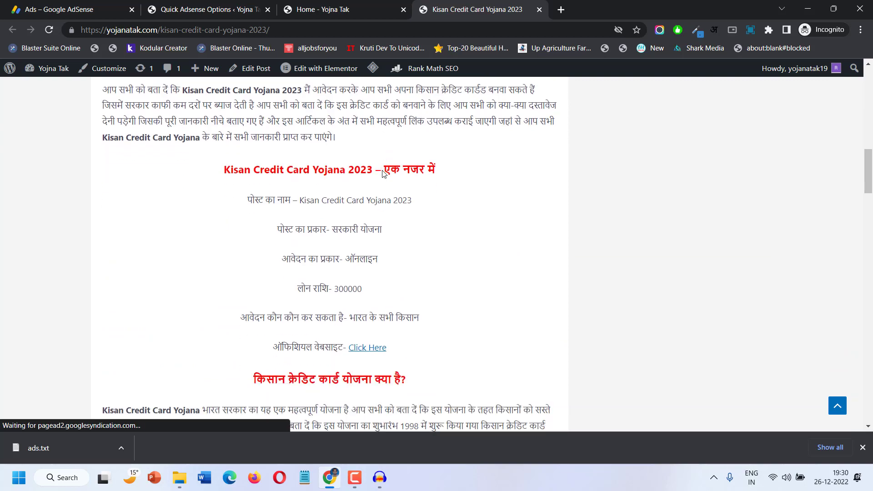
scroll(382, 173, down, 14)
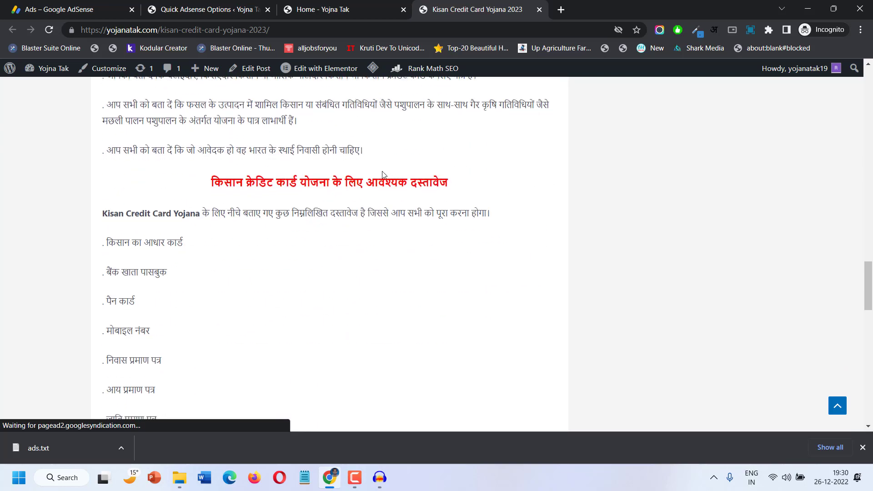
scroll(382, 174, down, 15)
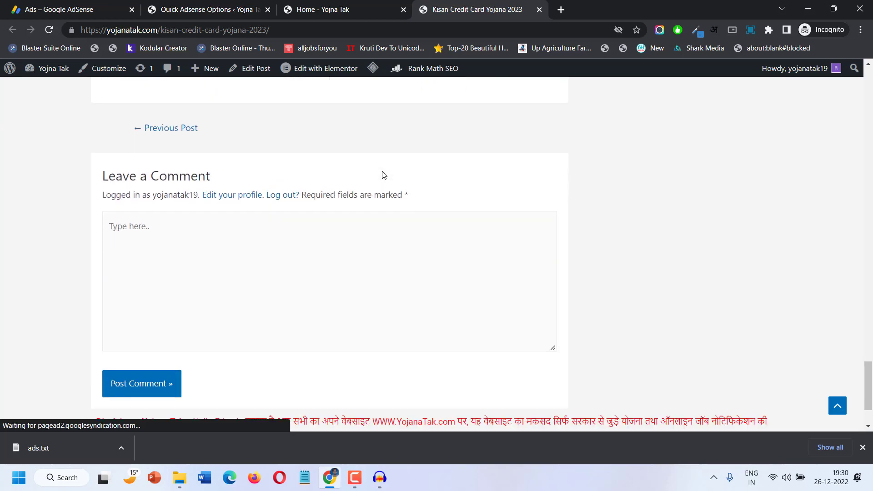
scroll(382, 175, up, 15)
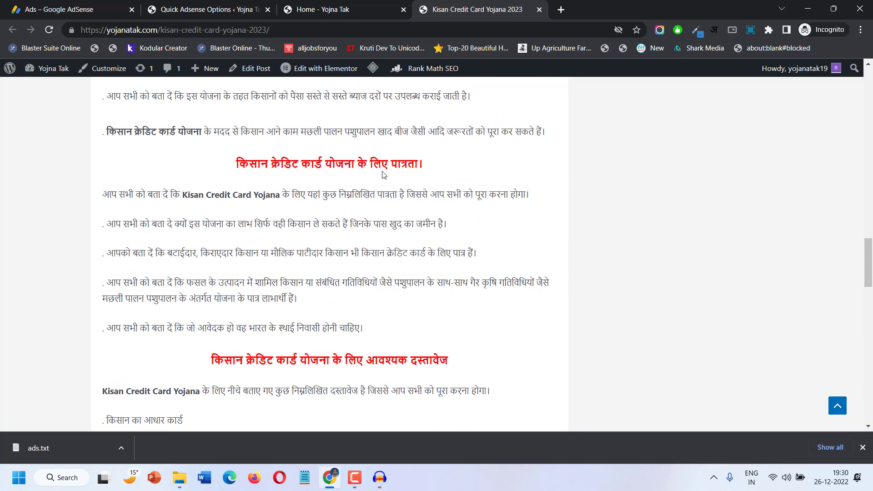
scroll(382, 174, up, 15)
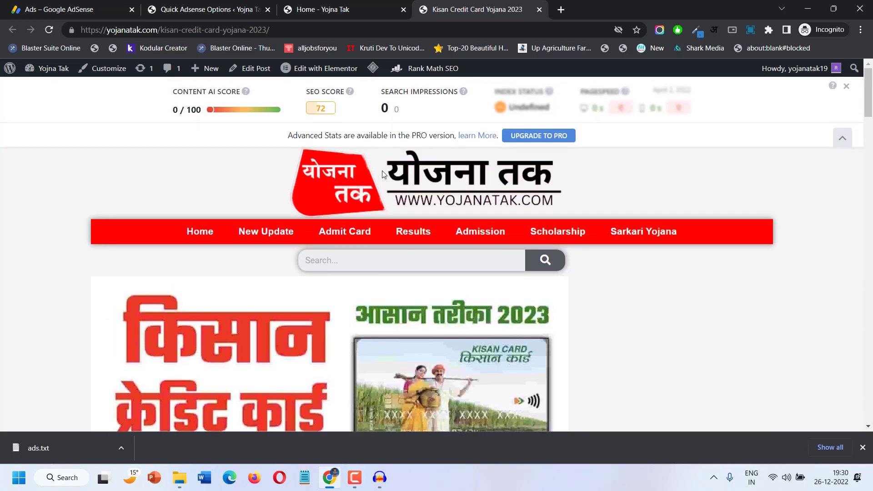
click(539, 10)
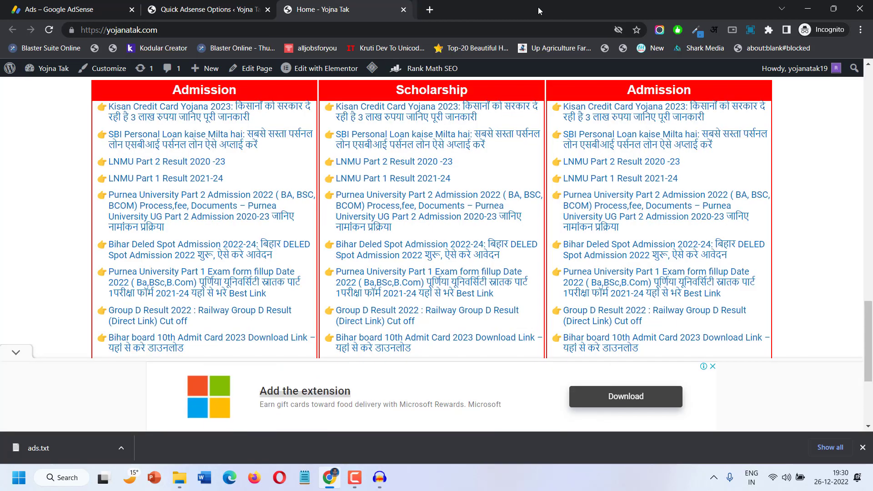
Open the site's homepage for editing in Elementor.
scroll(274, 98, up, 4)
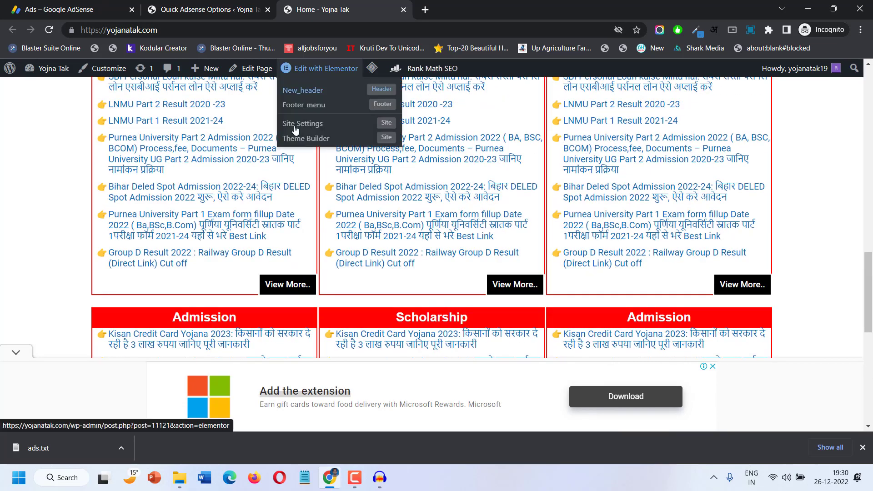
scroll(273, 152, up, 8)
scroll(227, 164, up, 10)
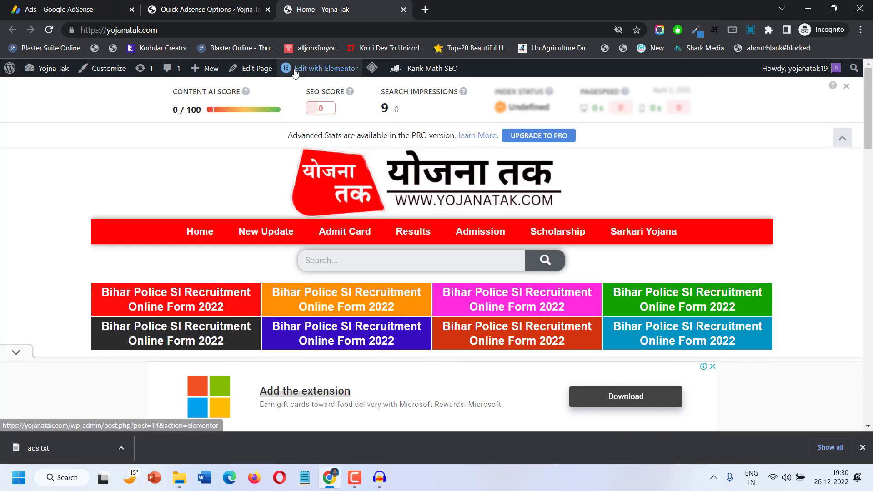
click(294, 69)
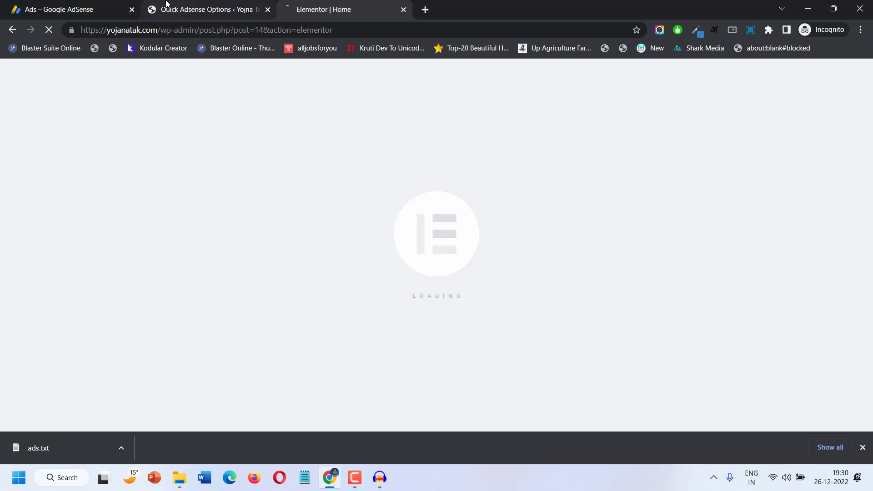
Open the post body ad codes in Quick Adsense, select the entire Ads1 code, and return to the Elementor editor.
click(167, 5)
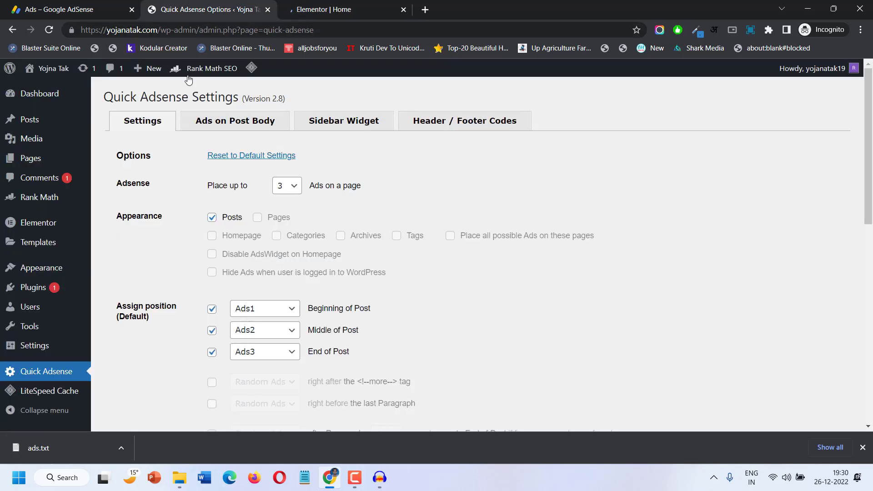
click(225, 130)
click(261, 293)
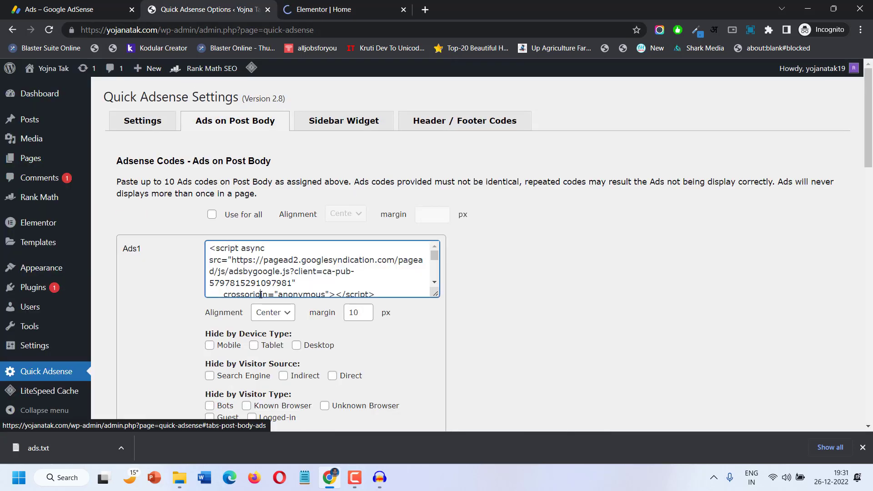
key(ctrl+a)
key(ctrl+Tab)
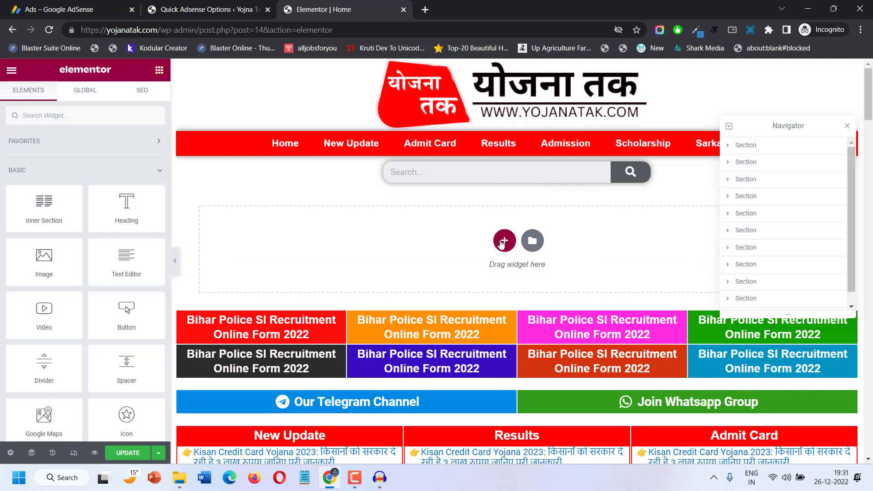
Add a one-column section between the search bar and the Bihar Police banners, and copy the Ads1 code from Quick Adsense.
click(504, 239)
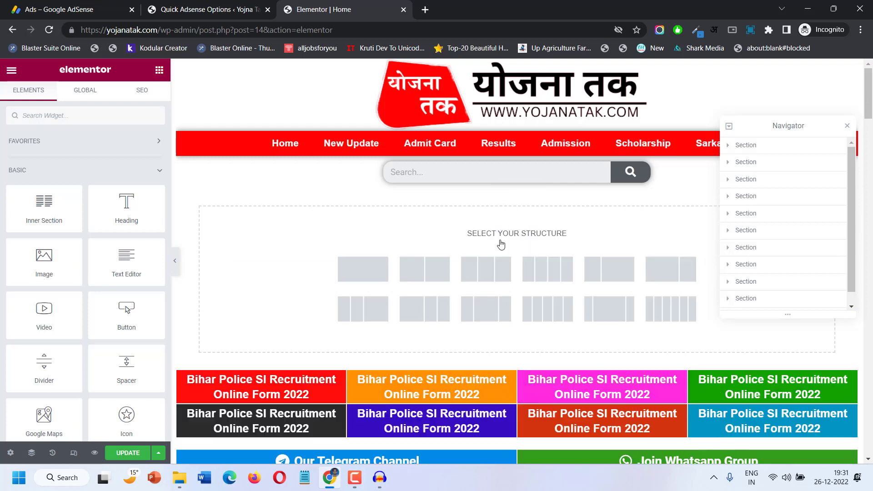
click(372, 276)
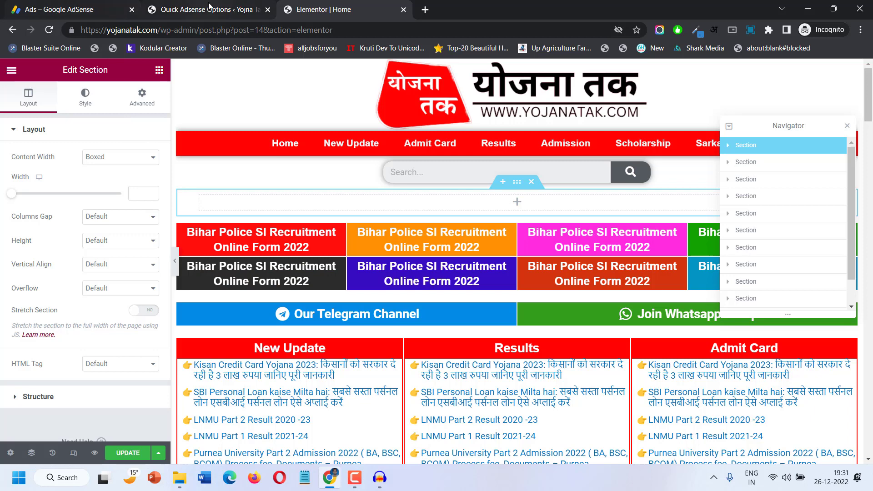
click(193, 7)
right_click(241, 260)
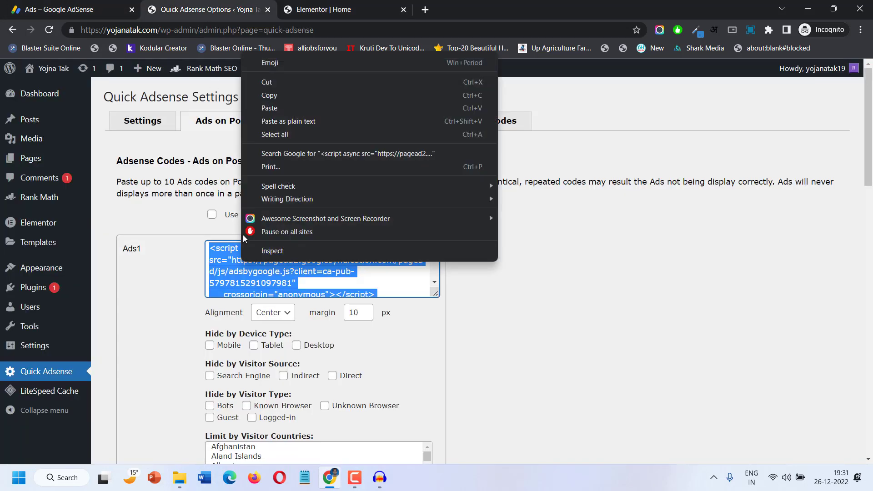
click(278, 99)
click(334, 5)
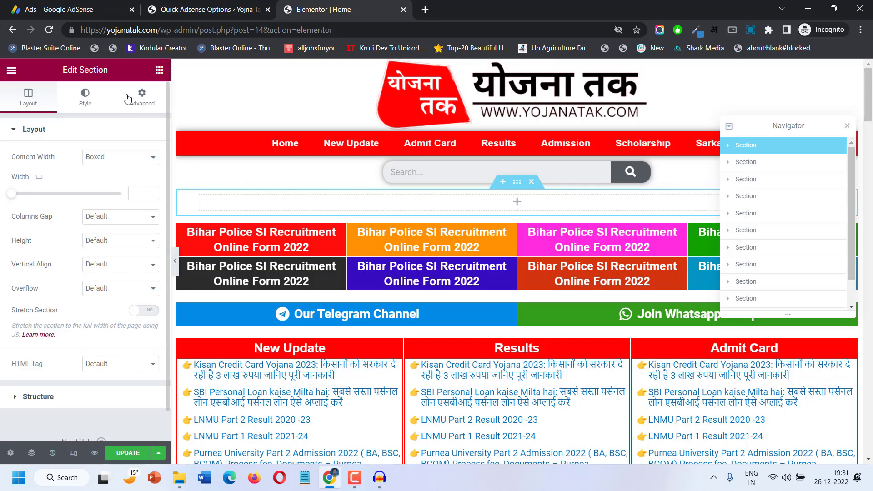
Find the HTML widget, place it in the new section under the search bar, and paste the copied ad code into it.
click(160, 70)
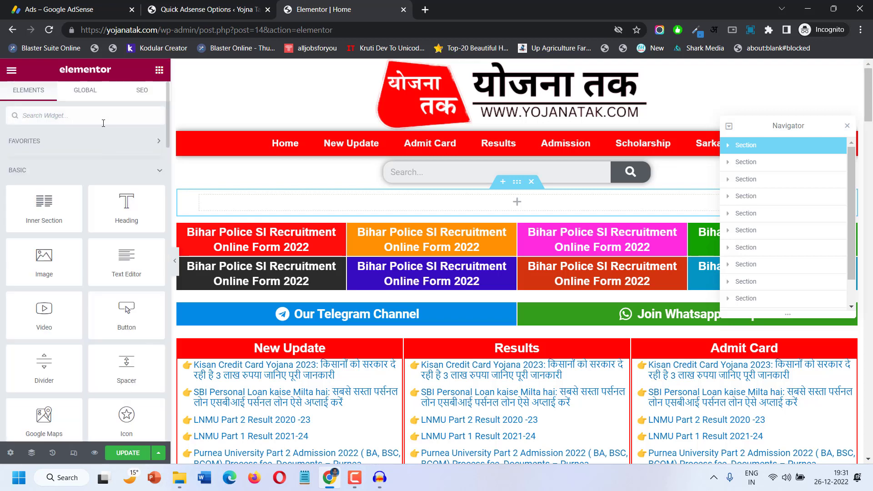
text(html)
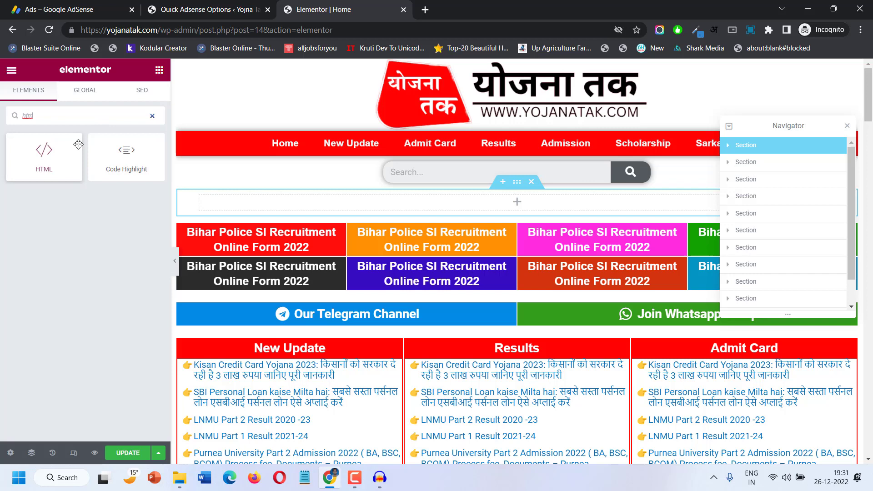
drag(68, 152, 440, 208)
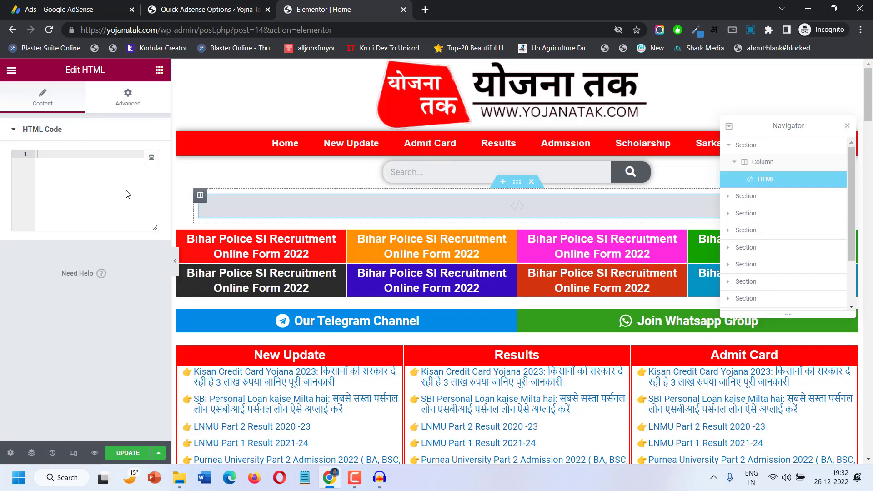
key(ctrl+v)
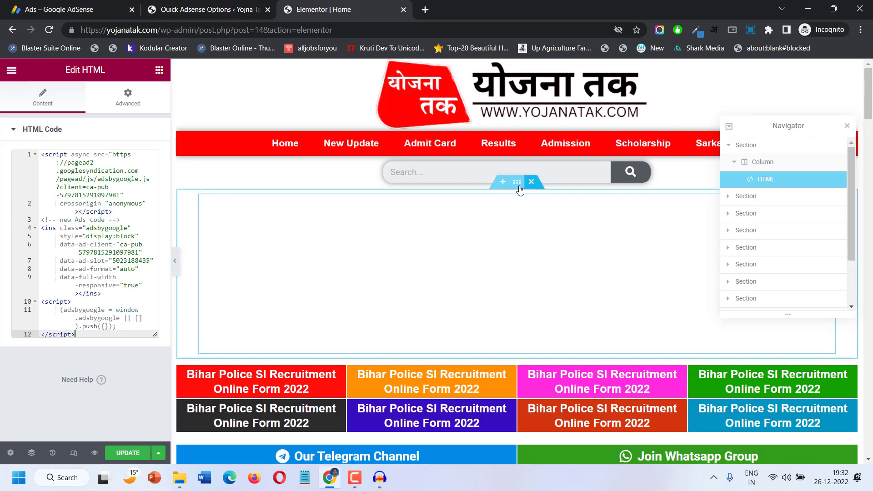
Copy the ad section and paste it after the New Update, Results and Admit Card section.
right_click(517, 182)
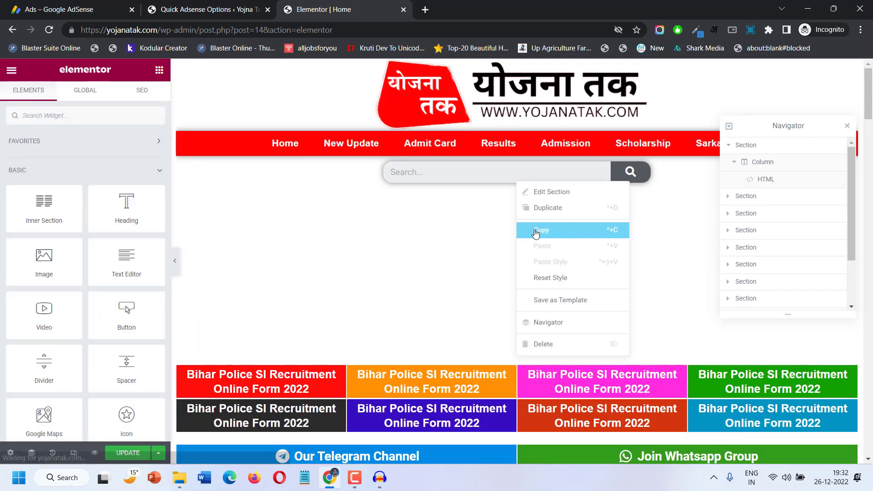
click(527, 229)
scroll(509, 269, down, 2)
scroll(508, 270, down, 7)
scroll(507, 255, up, 4)
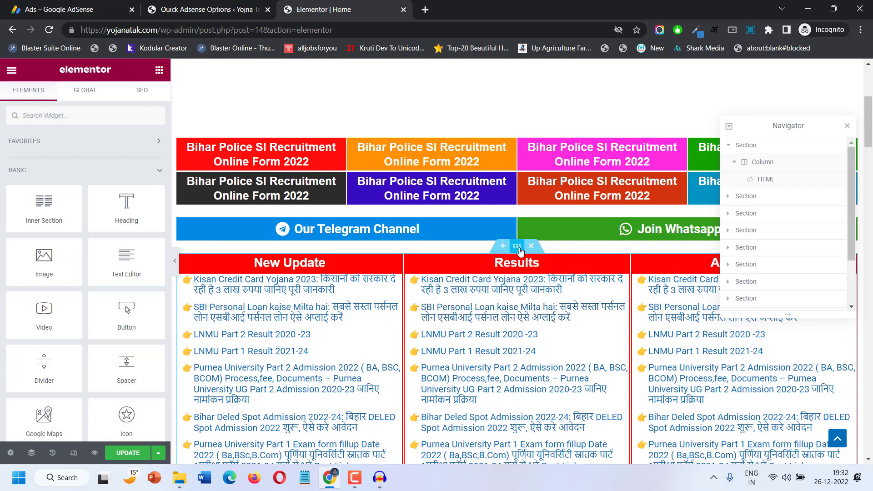
right_click(517, 247)
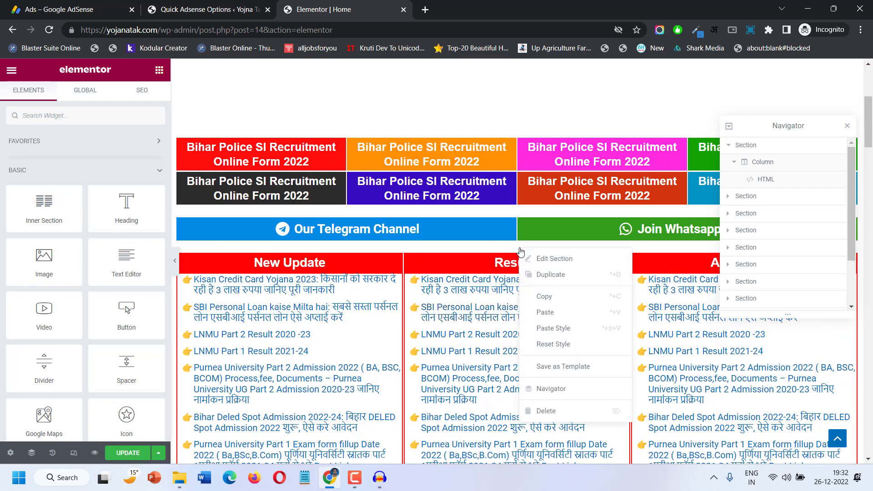
click(547, 314)
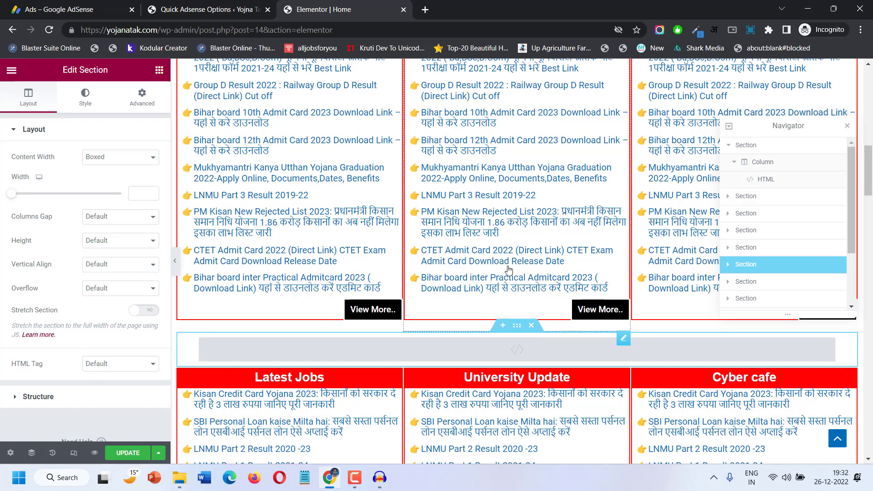
Add a one-column section between the Telegram and WhatsApp buttons and the New Update listings.
scroll(508, 246, up, 3)
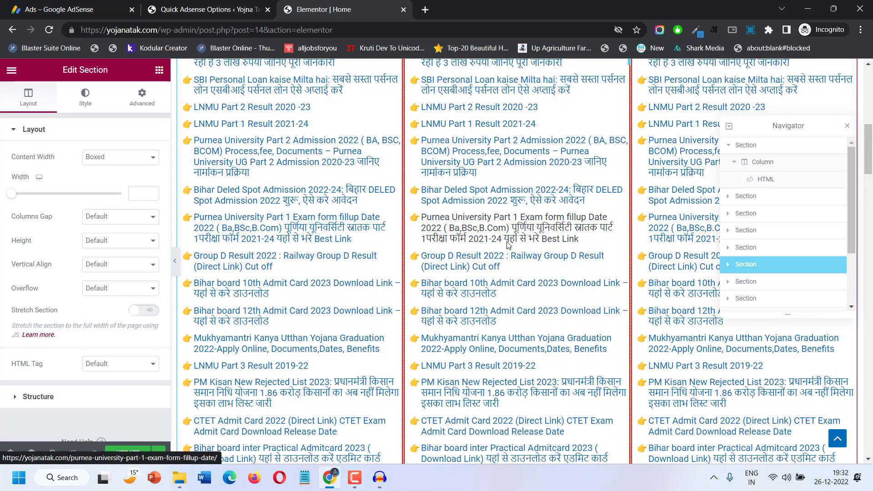
scroll(509, 246, up, 3)
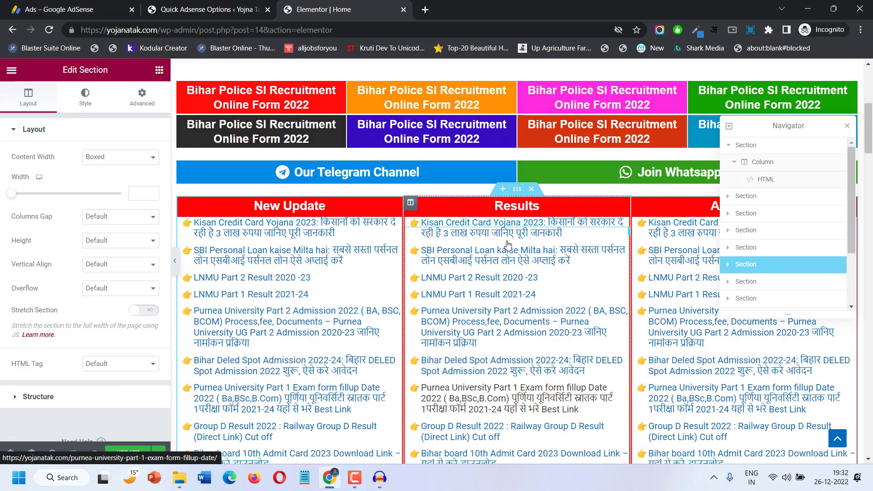
scroll(515, 366, down, 6)
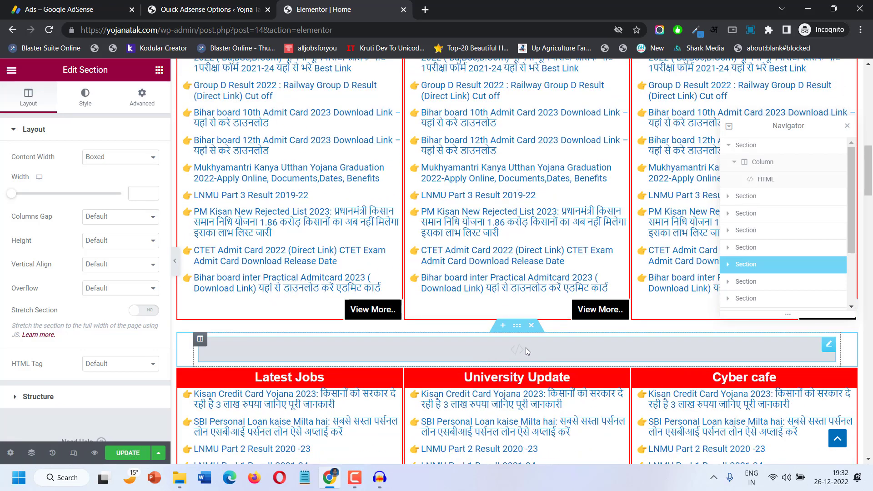
scroll(515, 367, up, 6)
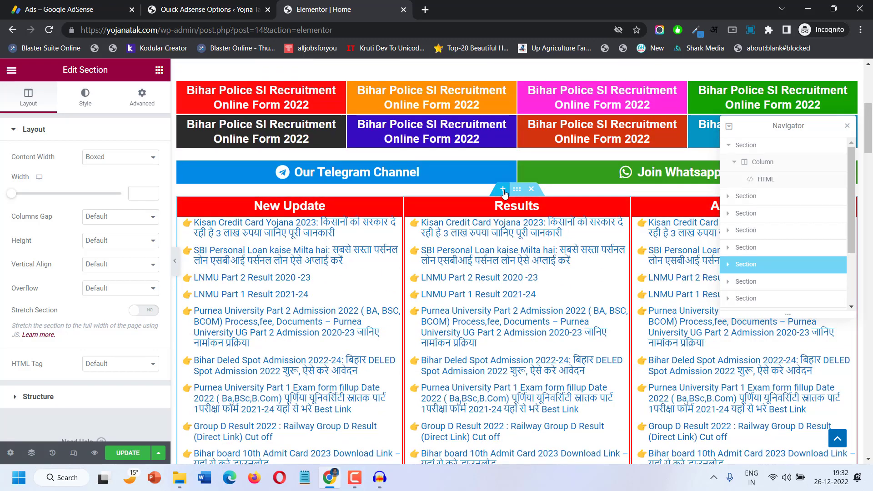
click(504, 190)
click(503, 235)
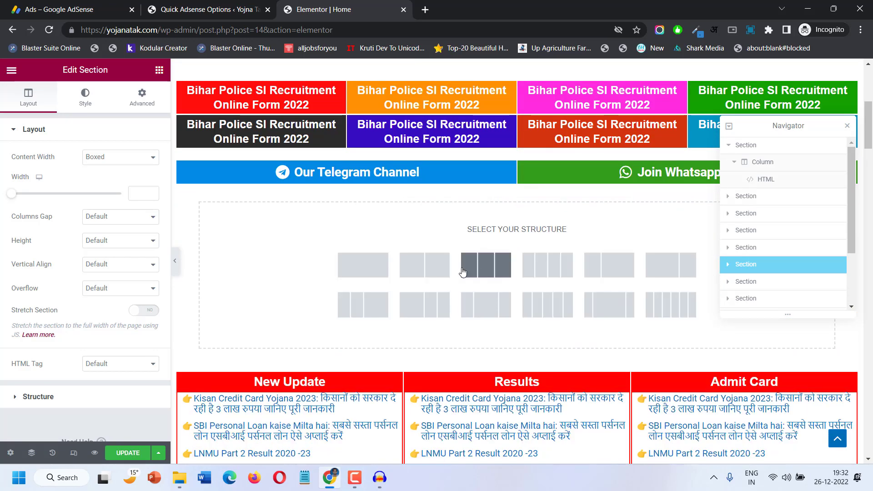
click(383, 269)
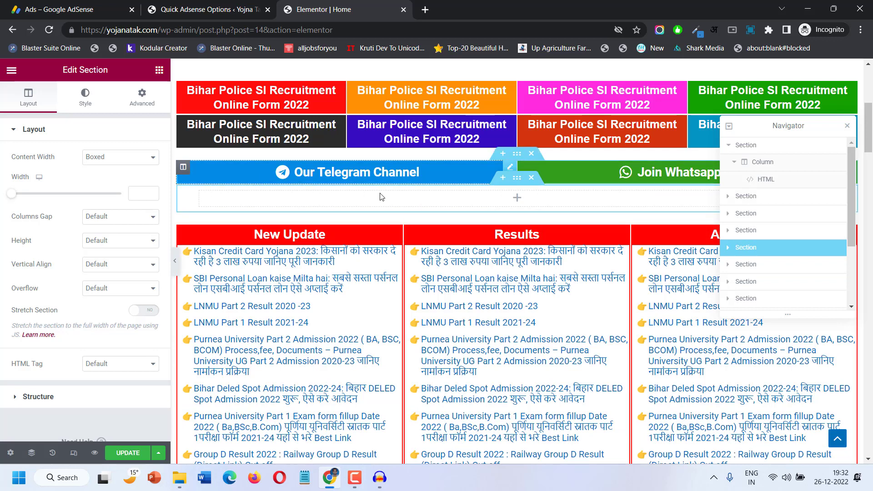
Place an HTML widget in the empty section above the New Update listings and paste the ad code into it.
click(151, 72)
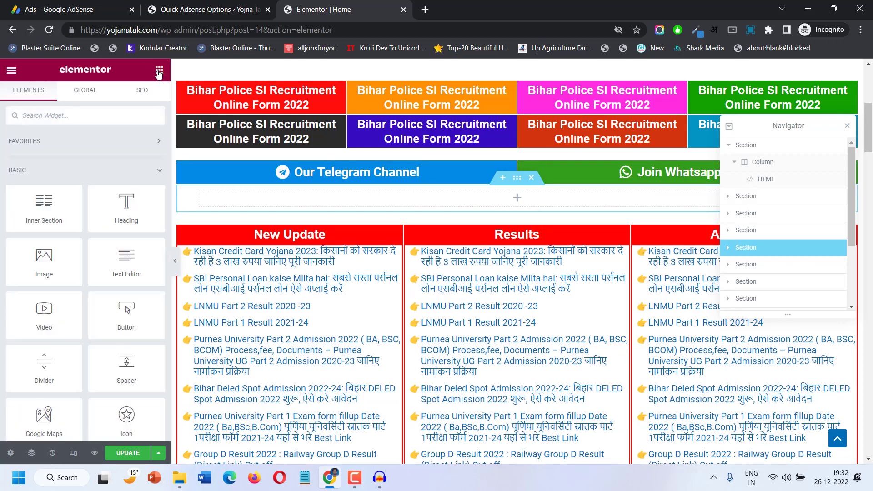
click(104, 115)
text(html)
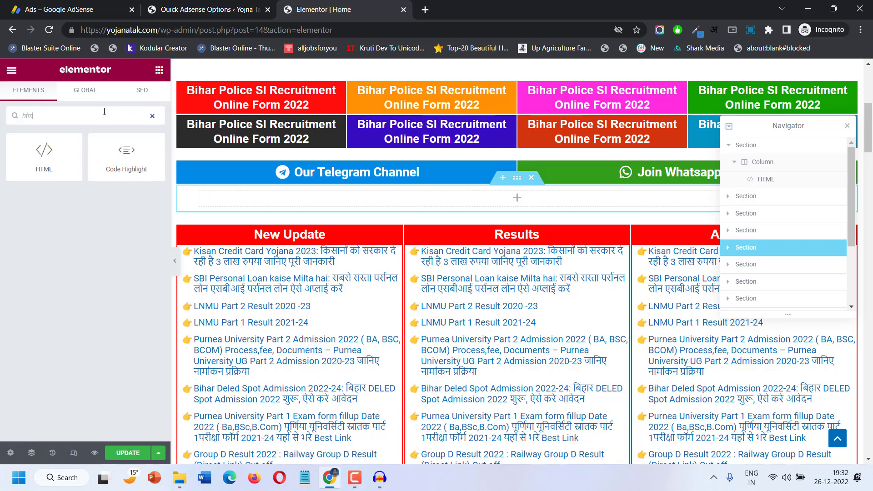
drag(77, 159, 298, 203)
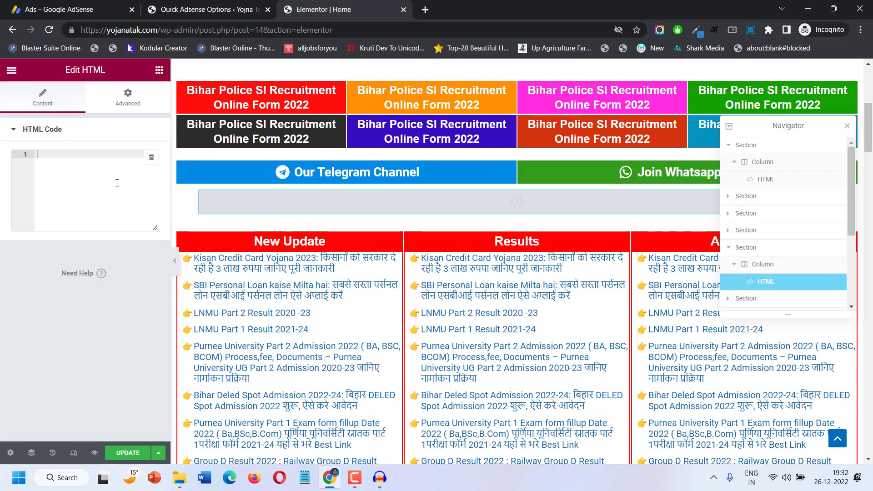
key(ctrl+v)
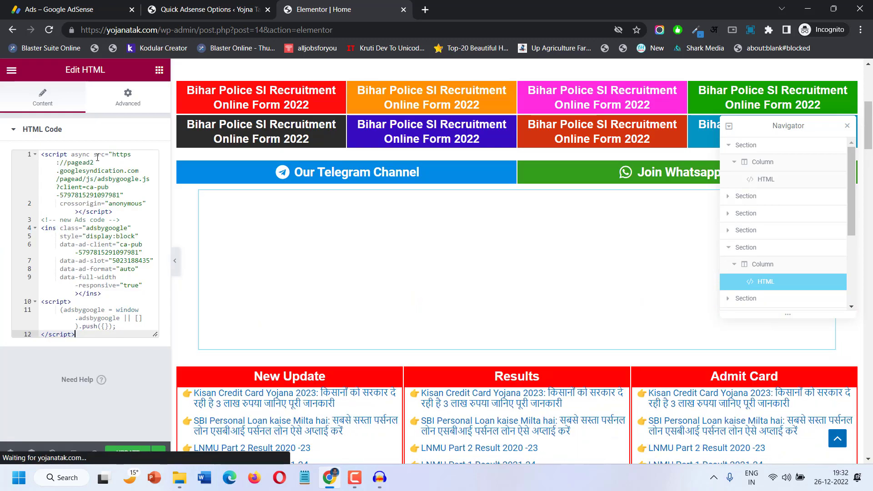
Add a one-column section at the end of the homepage, below the Cyber cafe Update listings.
scroll(327, 245, down, 5)
scroll(330, 246, down, 10)
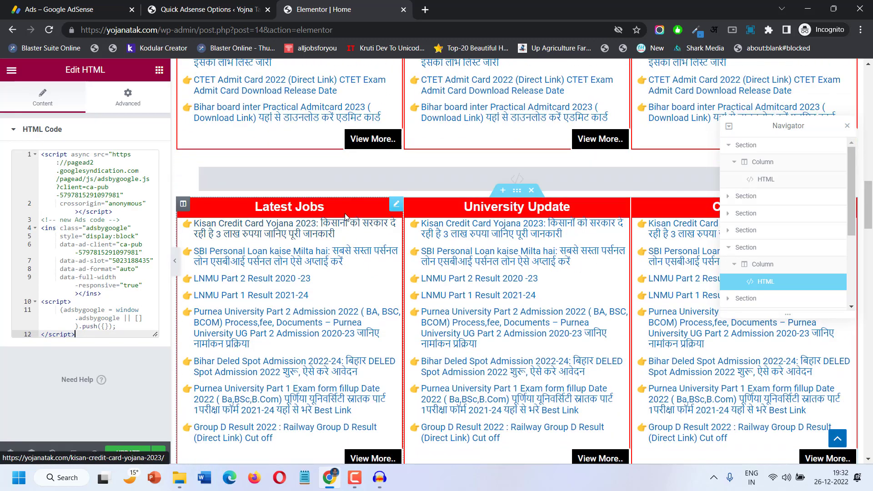
scroll(369, 298, down, 5)
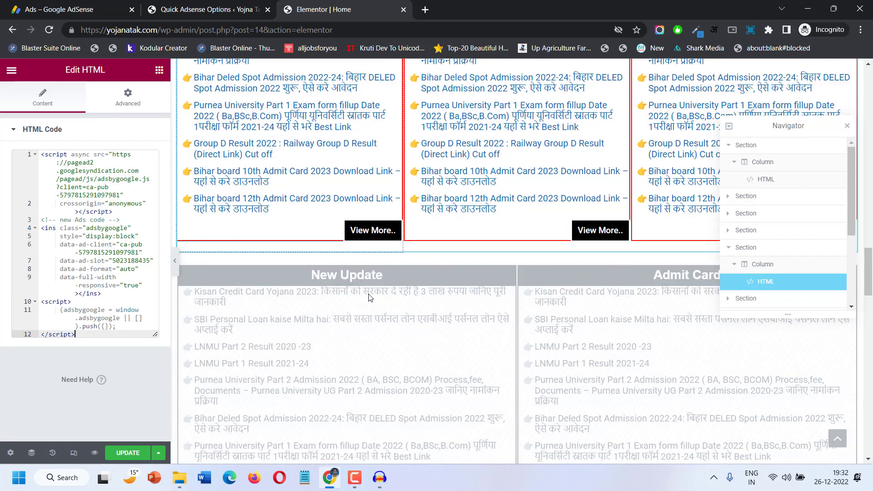
scroll(377, 269, down, 8)
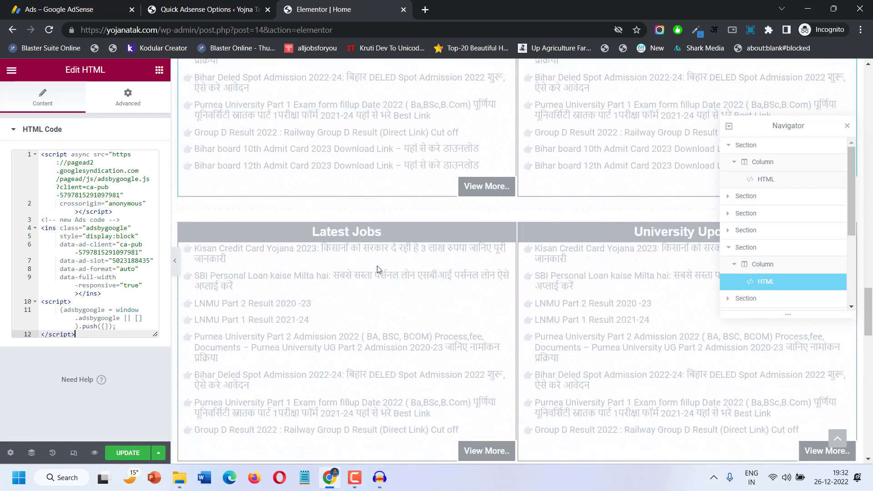
scroll(378, 266, up, 7)
scroll(377, 269, down, 15)
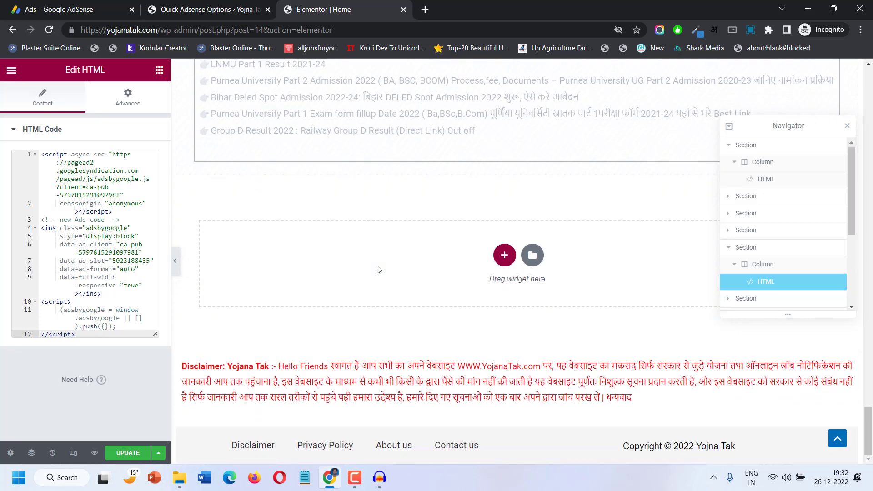
click(505, 256)
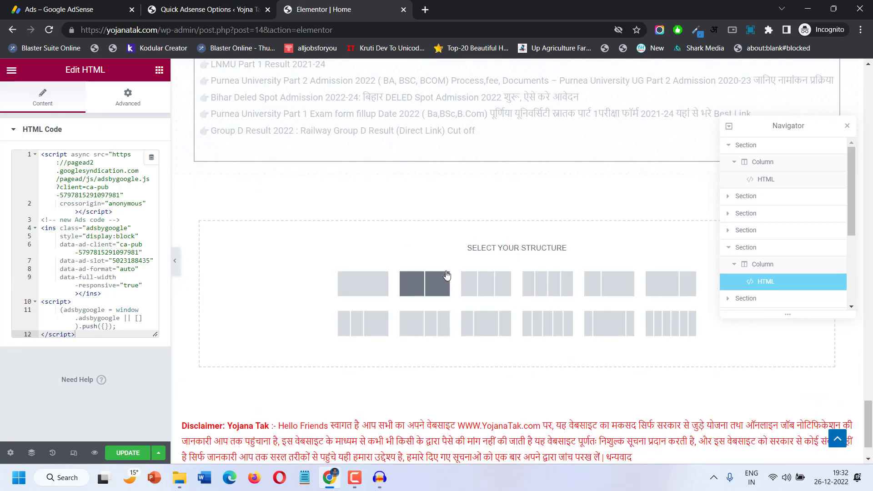
click(379, 286)
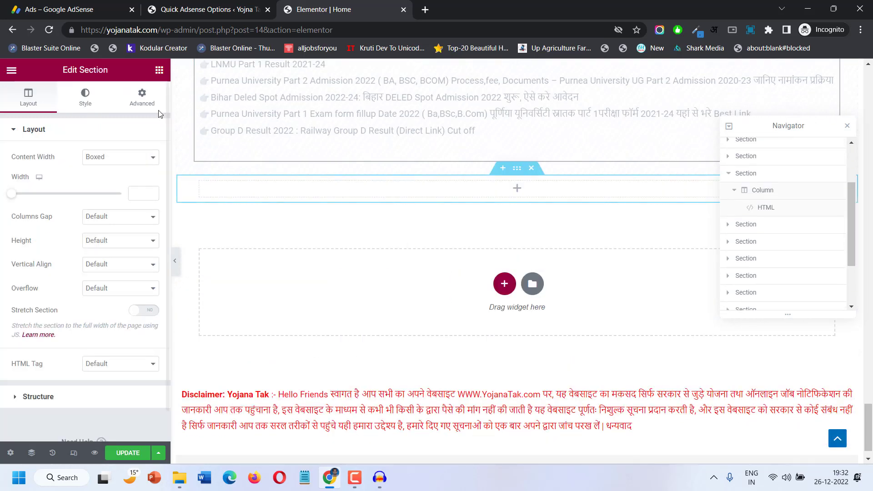
Find the HTML widget, place it in the new section below Cyber cafe Update, and paste the ad code into it.
click(160, 70)
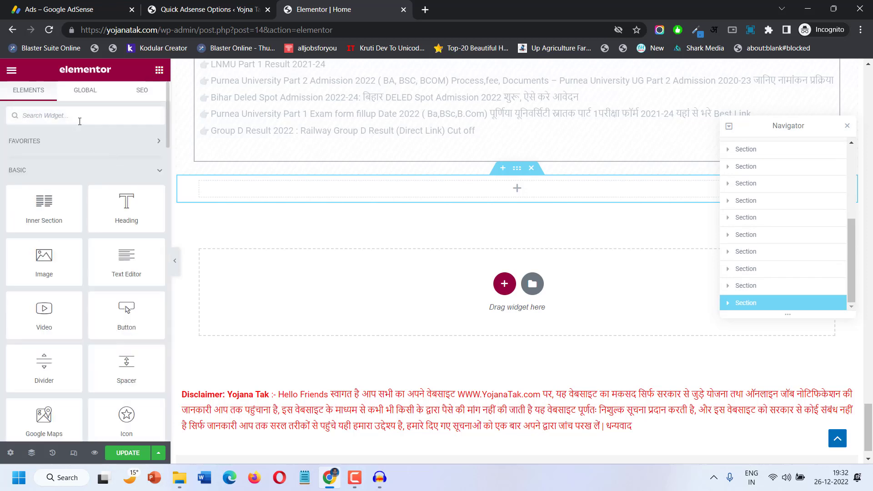
text(h)
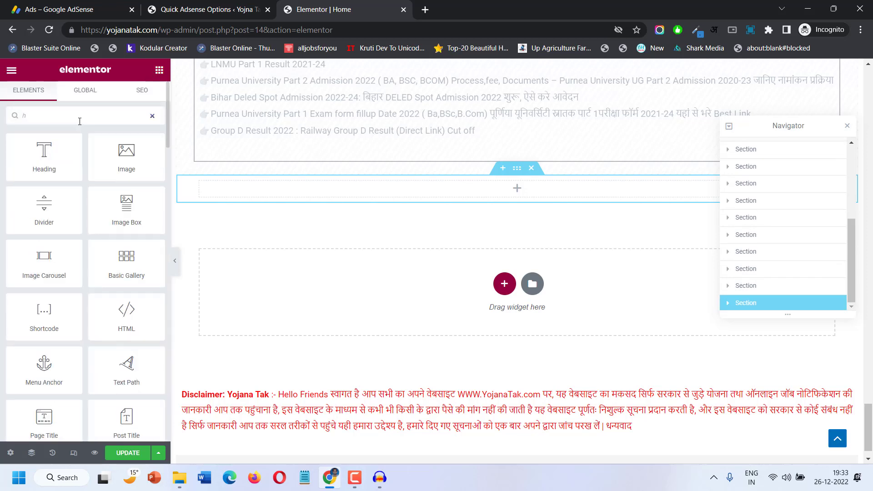
text(tm)
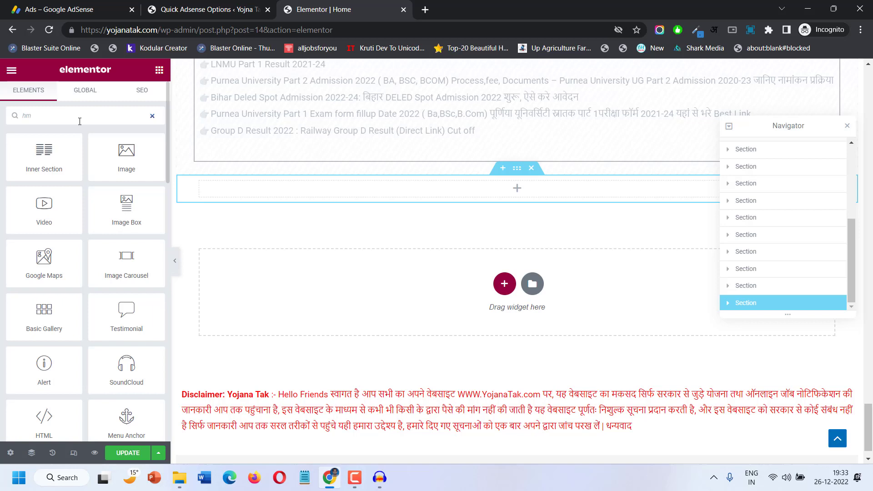
text(l)
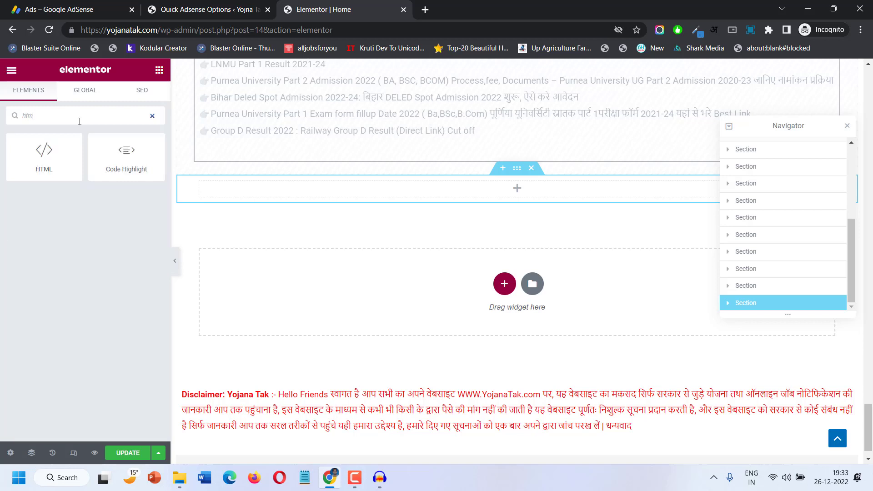
drag(79, 153, 460, 182)
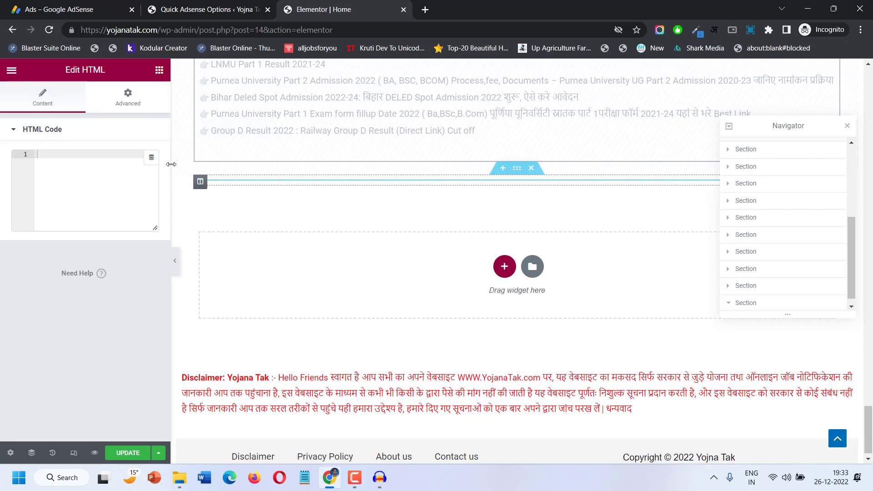
key(ctrl+v)
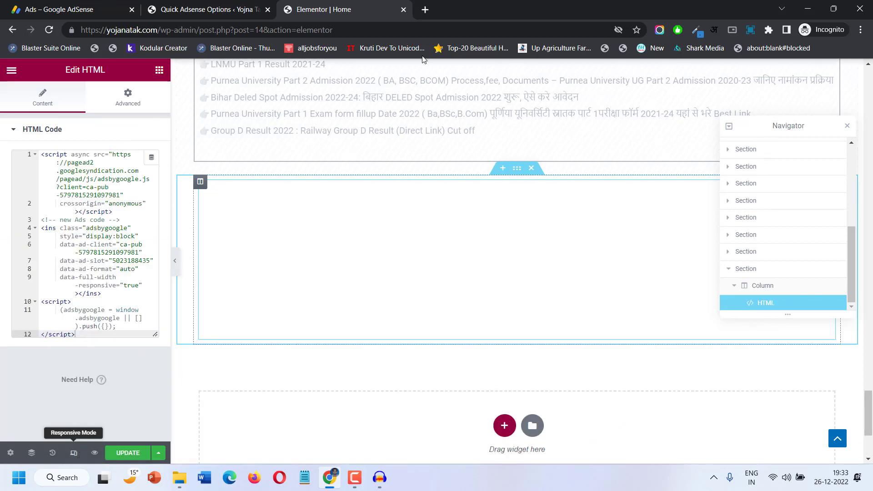
Switch the page to the mobile preview and set the HTML ad section above the Latest Jobs listings to Hide On Mobile.
scroll(420, 138, up, 2)
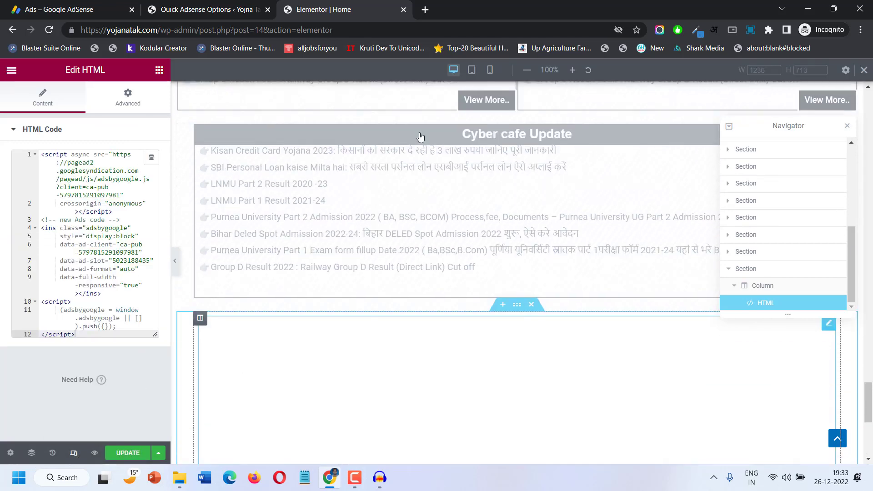
click(489, 73)
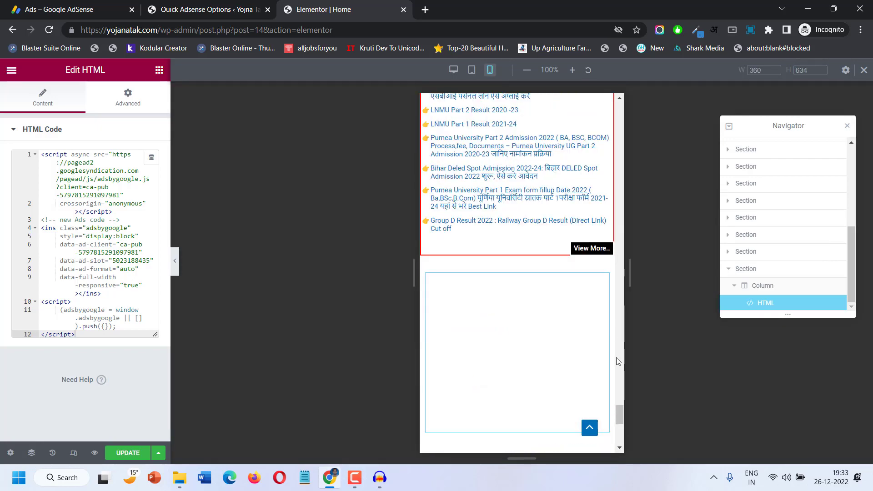
drag(617, 421, 608, 234)
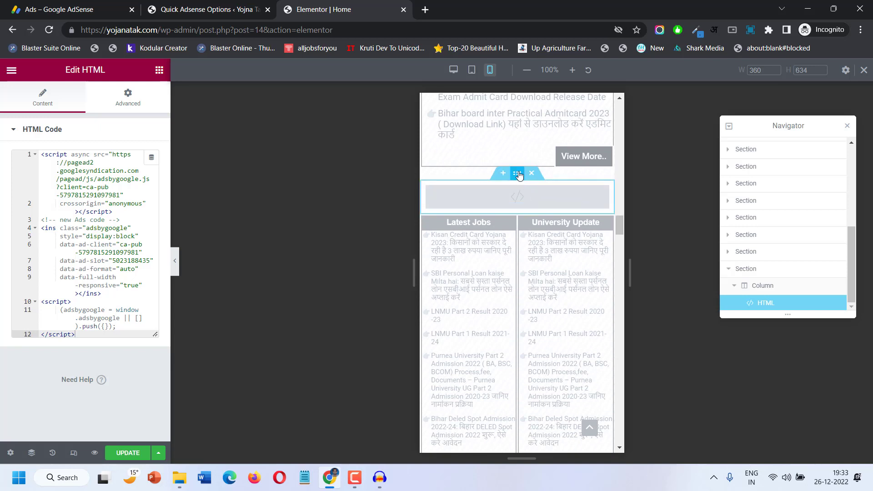
click(519, 176)
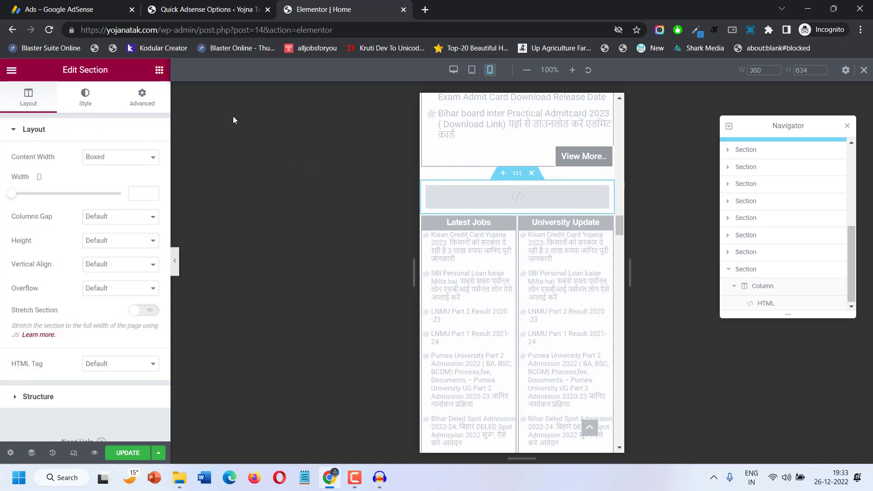
click(141, 101)
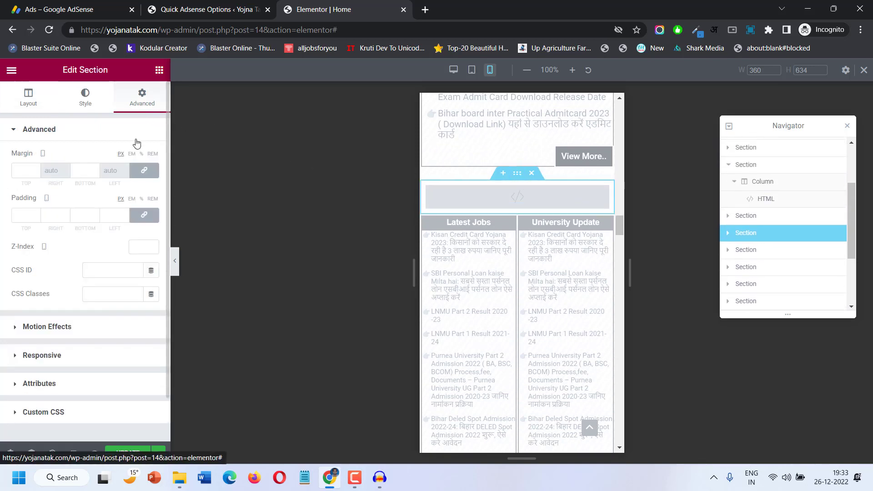
click(101, 358)
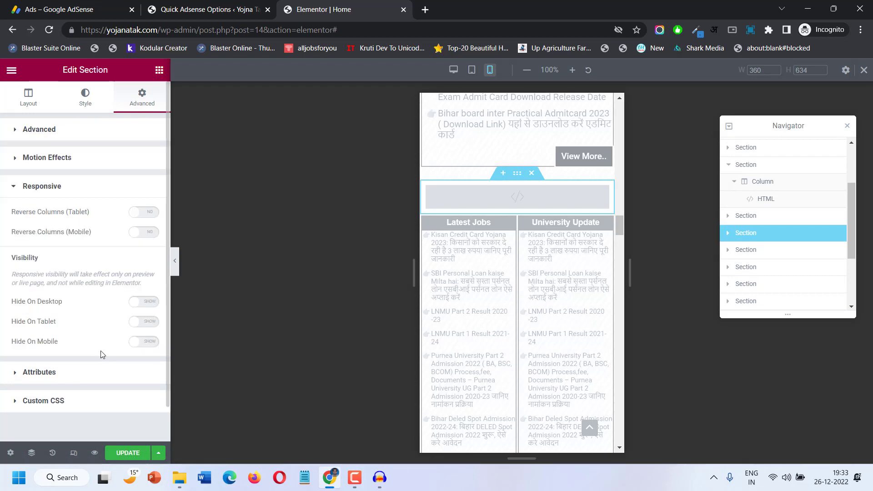
click(143, 342)
Add a one-column section in the mobile layout between the New Update and Admit Card listings and the Latest Jobs and University Update listings.
scroll(538, 197, down, 2)
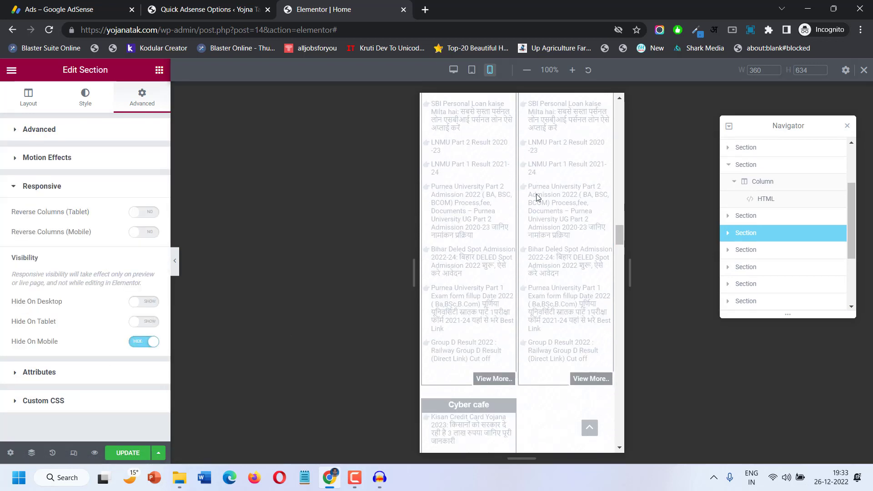
scroll(538, 197, down, 5)
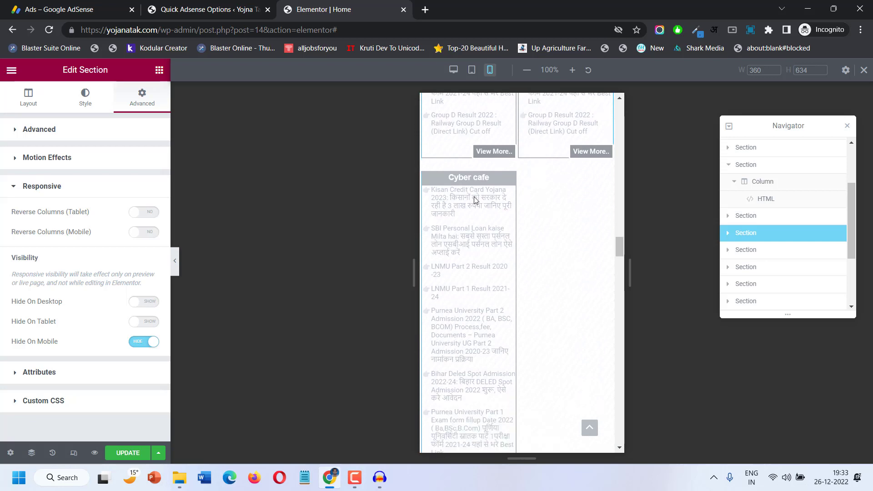
scroll(474, 199, up, 9)
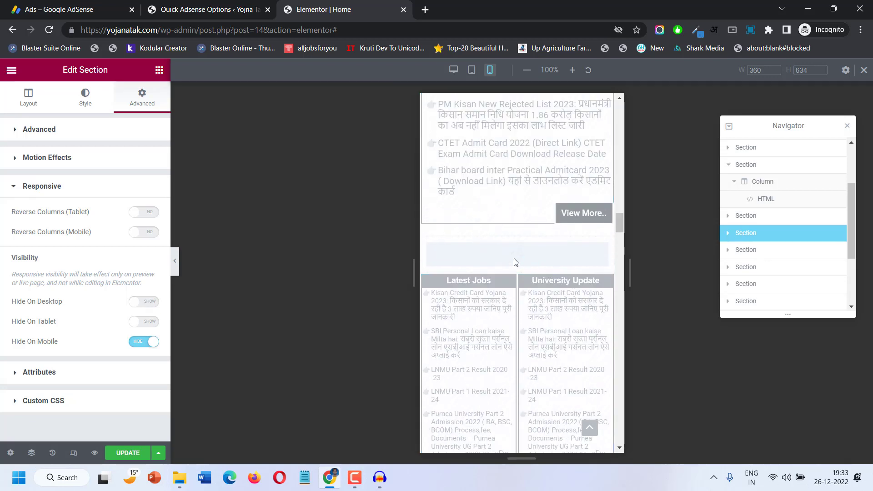
scroll(515, 261, down, 15)
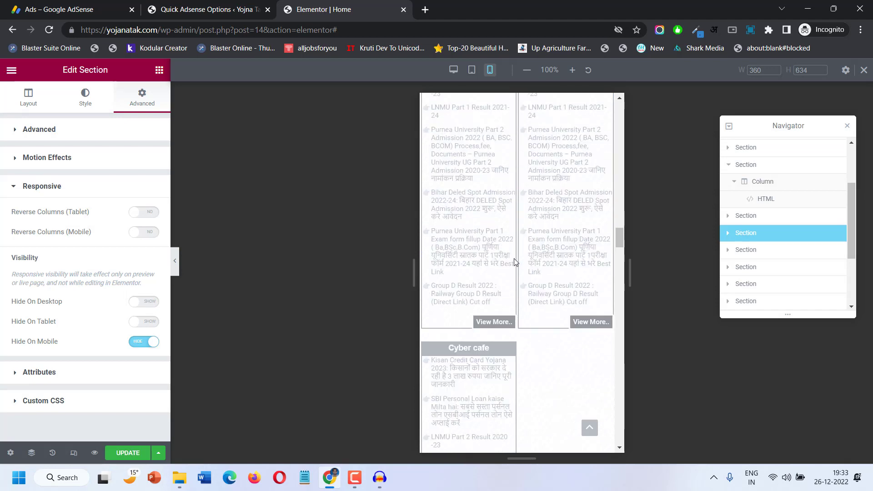
scroll(515, 261, down, 15)
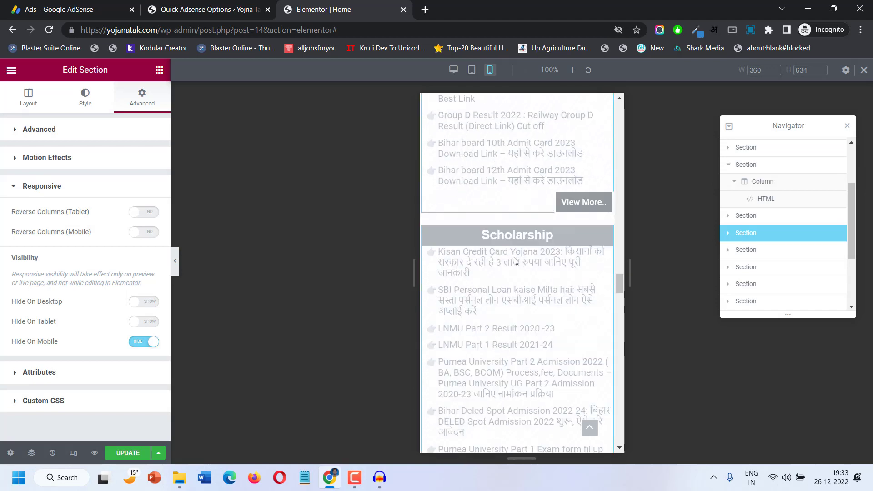
scroll(515, 260, down, 5)
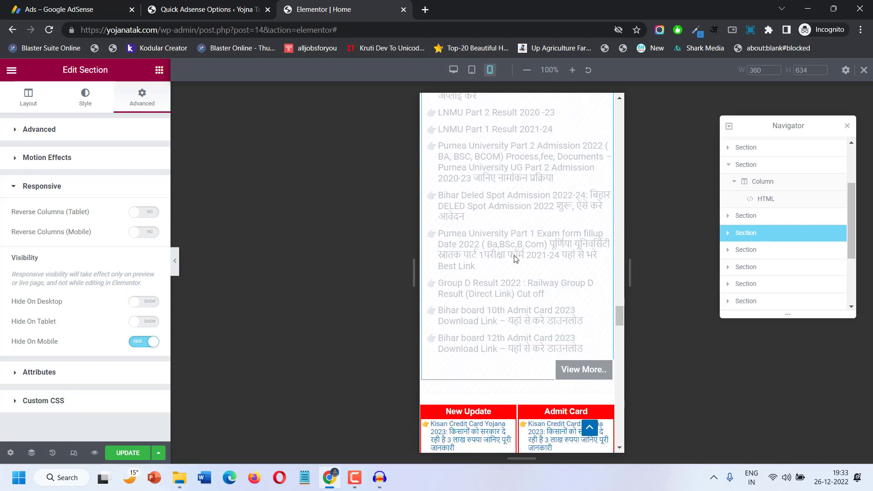
scroll(517, 319, down, 6)
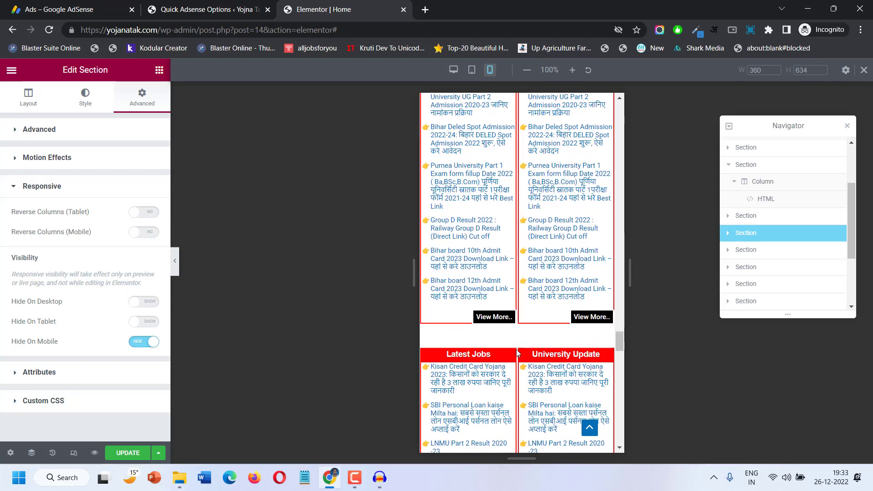
click(503, 342)
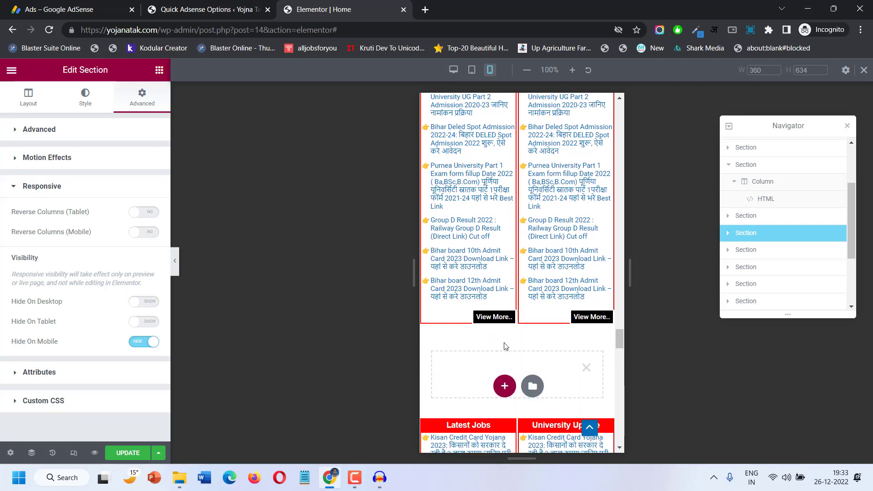
click(502, 385)
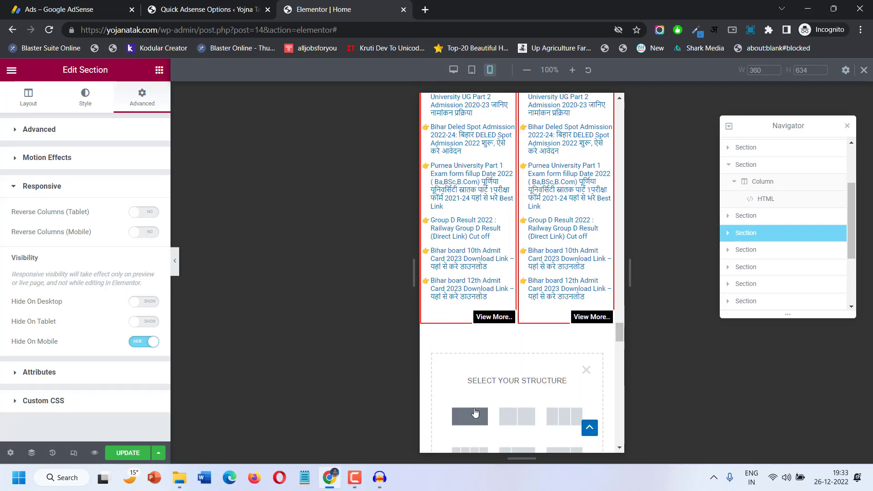
scroll(511, 362, down, 2)
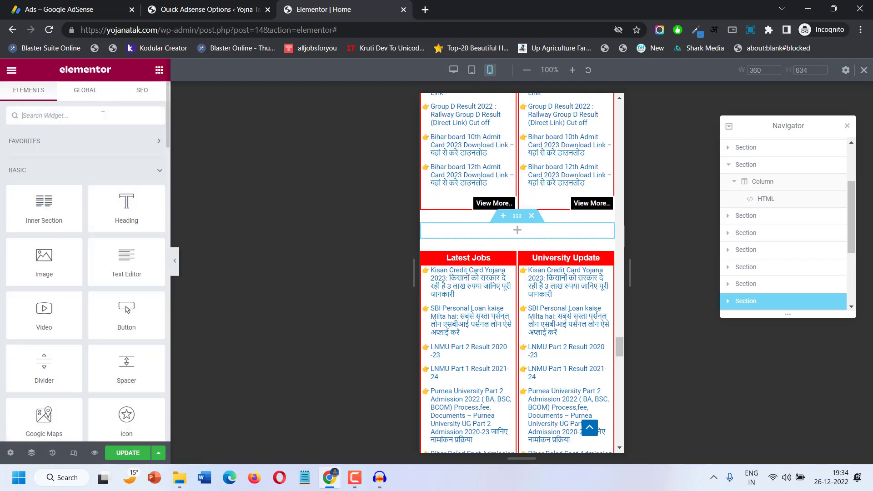
Place an HTML widget in the empty section above the mobile Latest Jobs listings and paste the Ads1 code copied from Quick Adsense.
text(html)
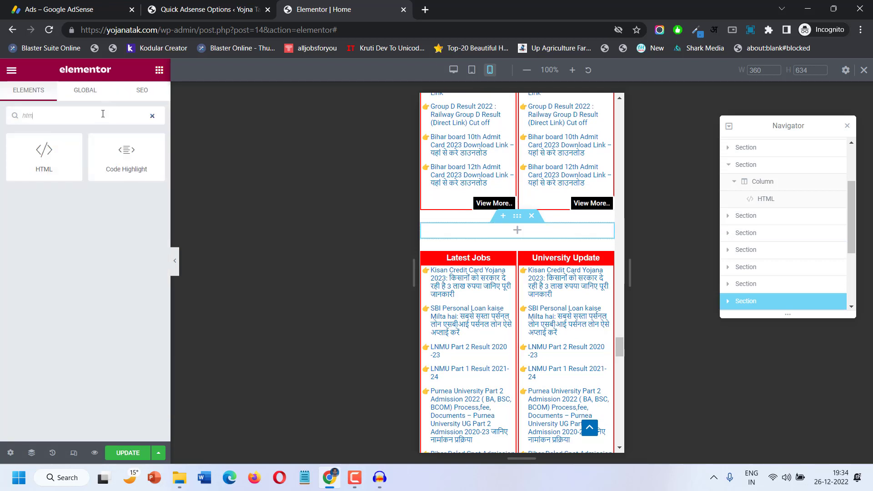
drag(44, 169, 491, 225)
click(156, 6)
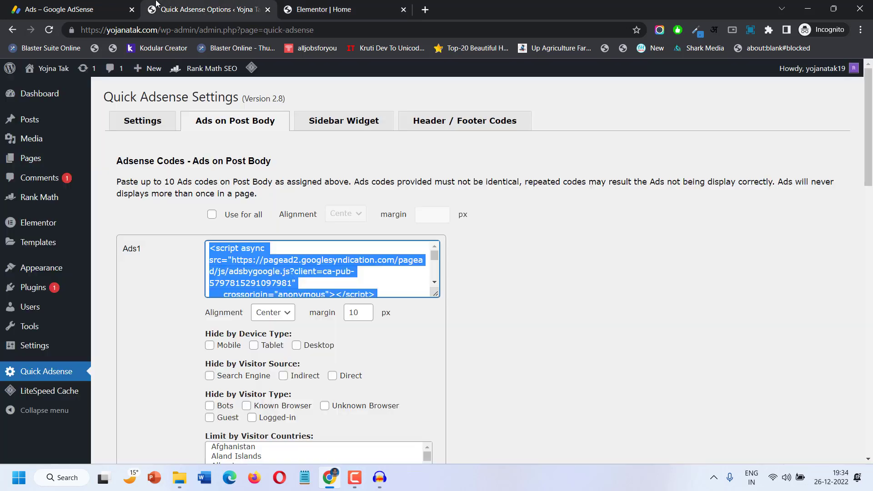
right_click(280, 253)
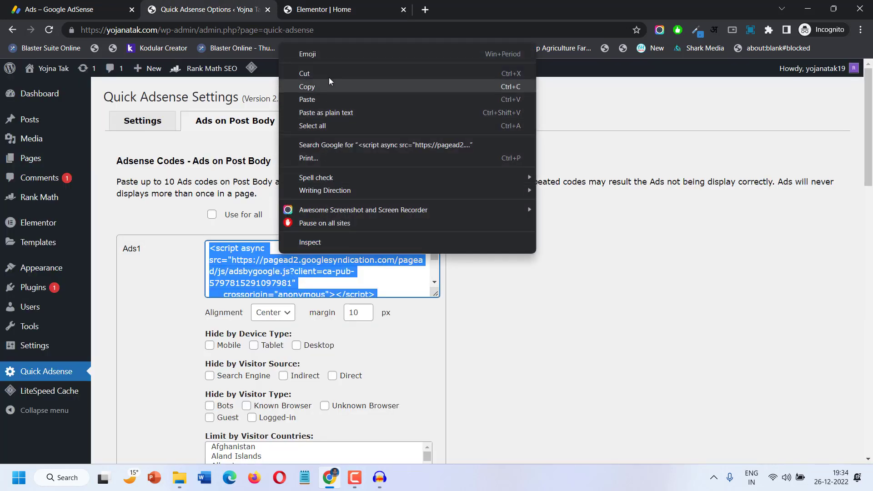
click(327, 84)
click(324, 9)
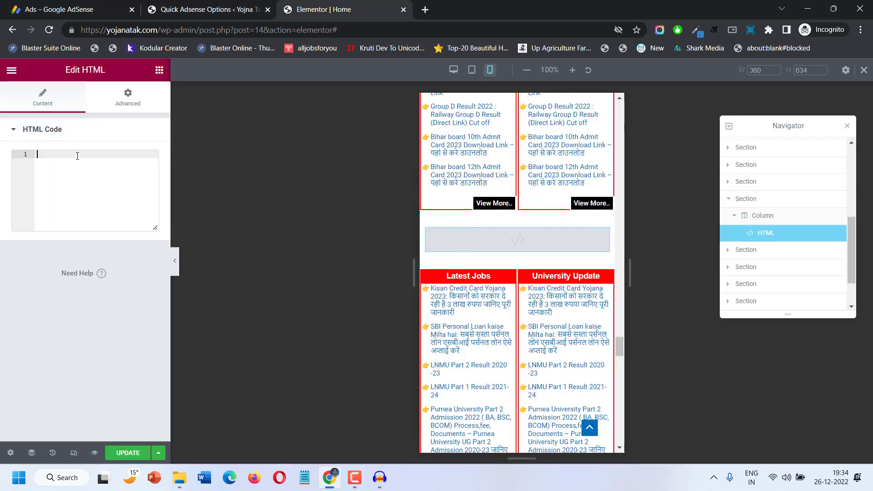
key(ctrl+v)
scroll(487, 275, down, 8)
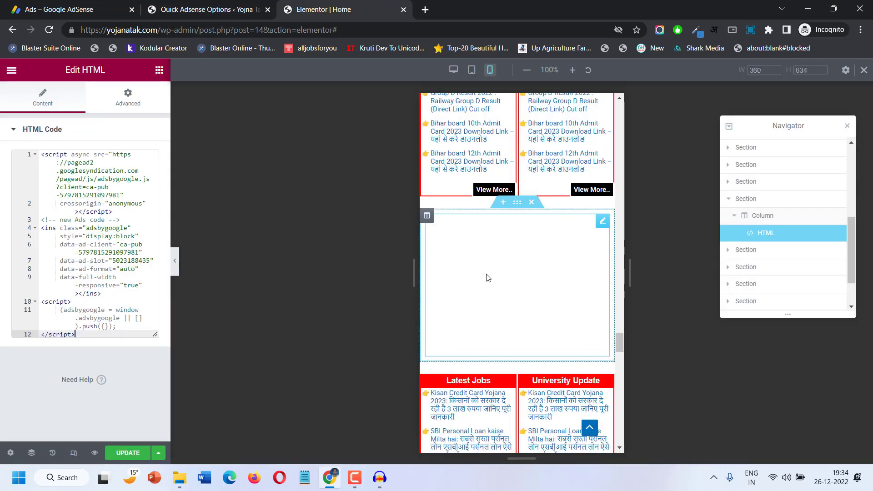
scroll(488, 275, down, 12)
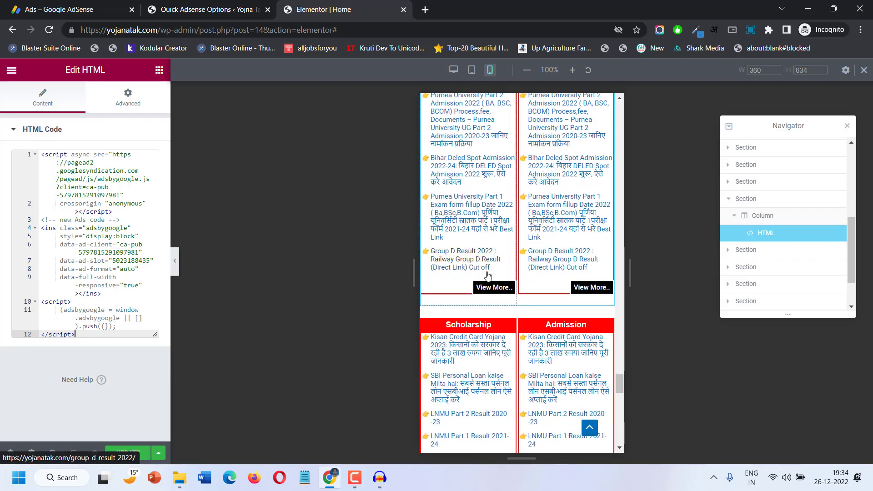
scroll(487, 276, up, 15)
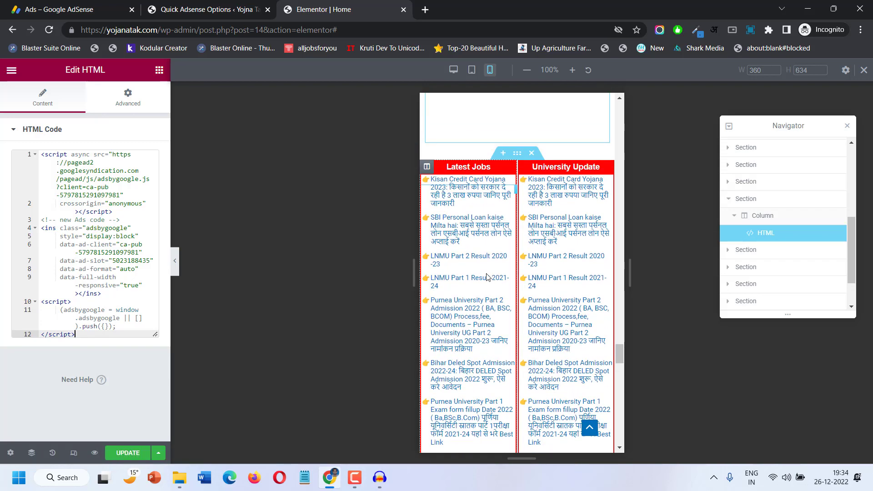
Add a one-column section in the mobile layout directly above the Scholarship and Admission listings.
scroll(487, 276, down, 12)
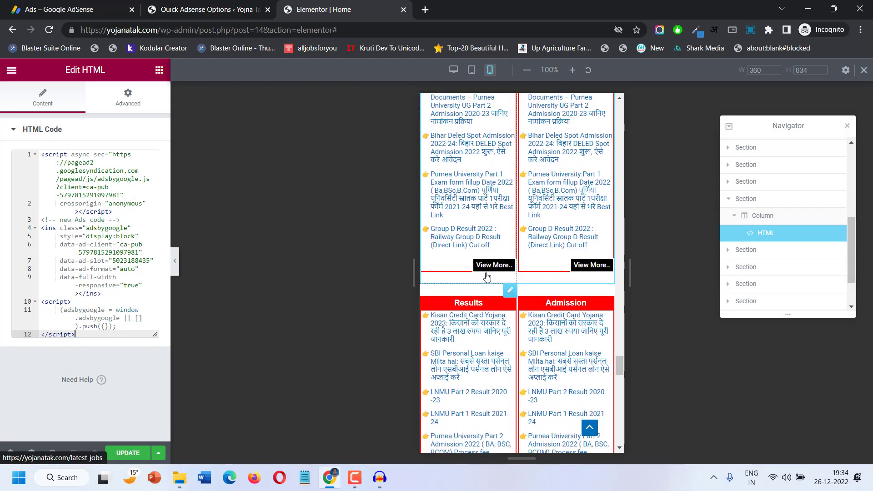
mouse_move(489, 273)
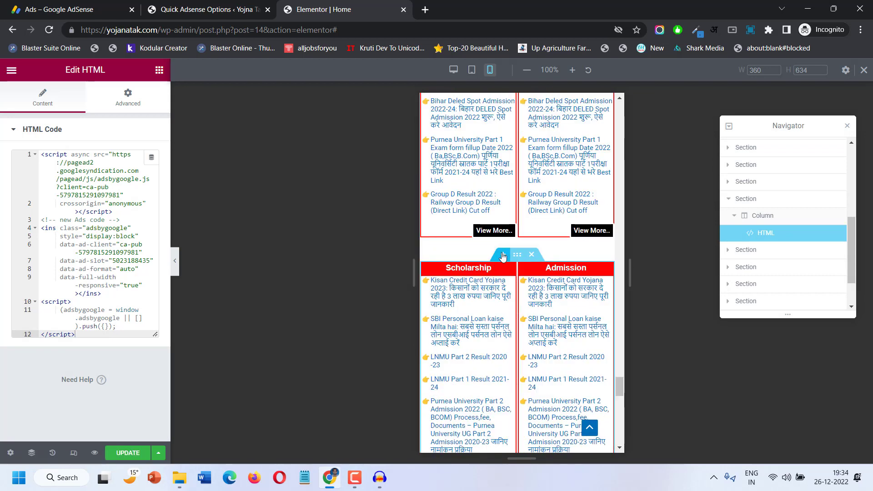
click(503, 255)
click(501, 299)
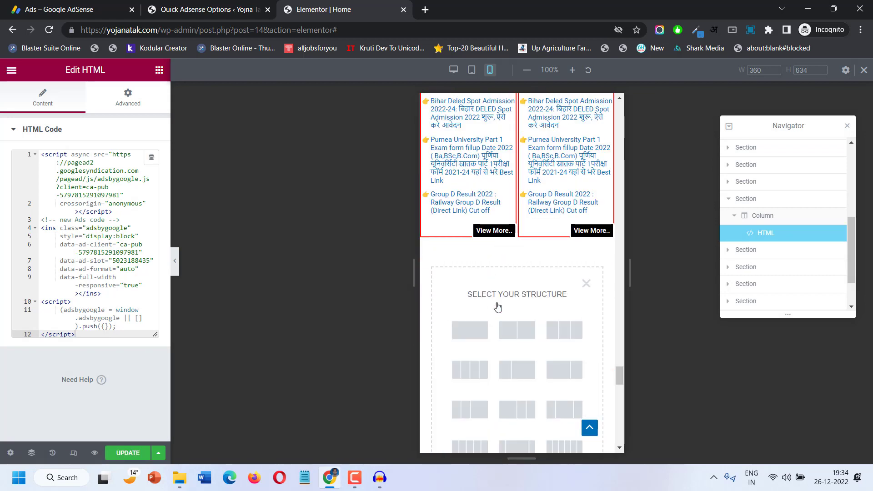
click(464, 330)
click(465, 320)
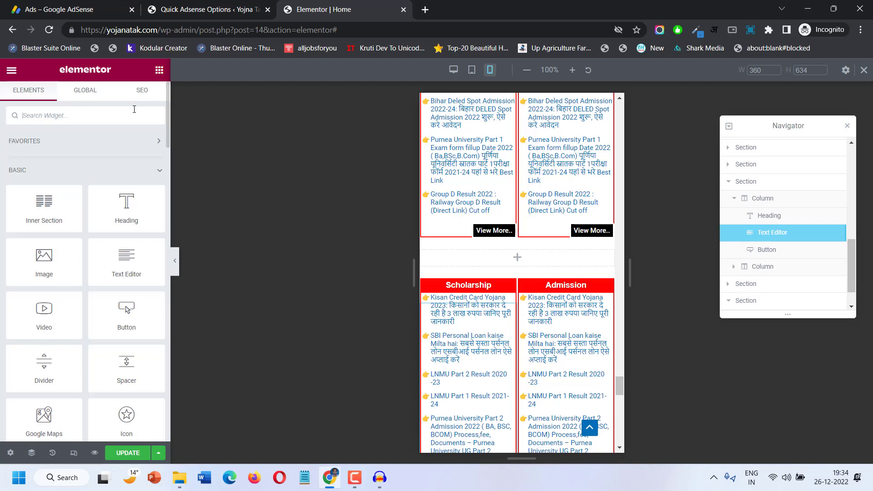
Find the HTML widget, place it in the empty section above the Scholarship listings, and paste the copied ad code into it.
text(html)
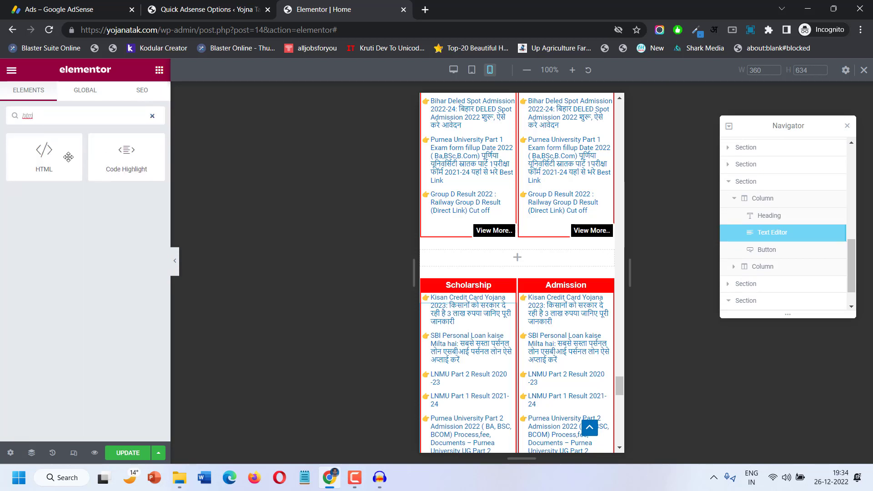
drag(68, 157, 525, 260)
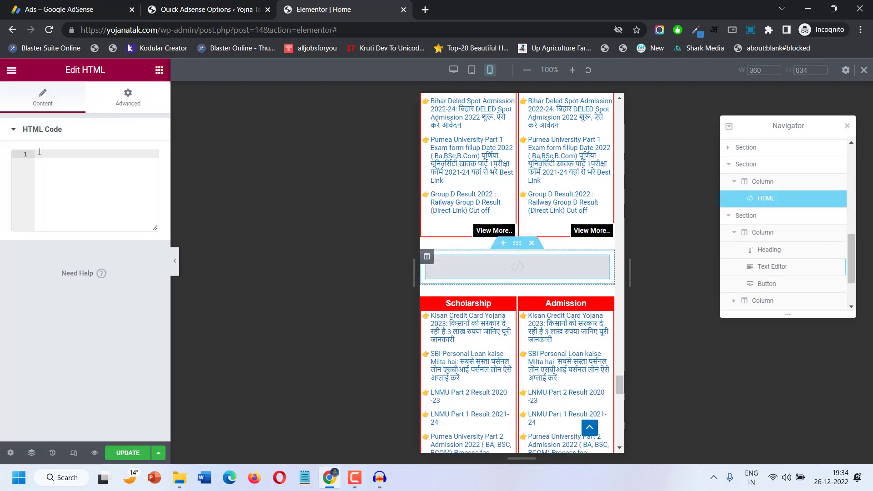
key(ctrl+v)
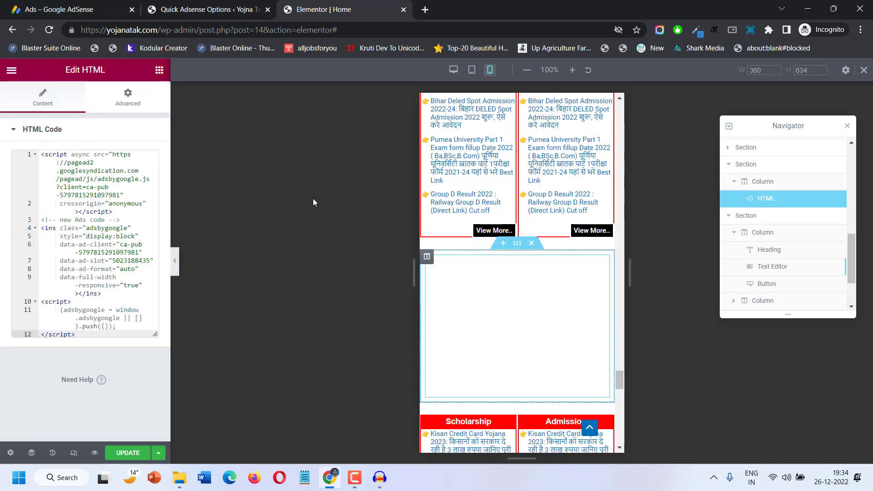
Set the ad section above the Scholarship listings to Hide On Desktop and Hide On Tablet, leaving it shown on mobile.
click(517, 243)
click(141, 97)
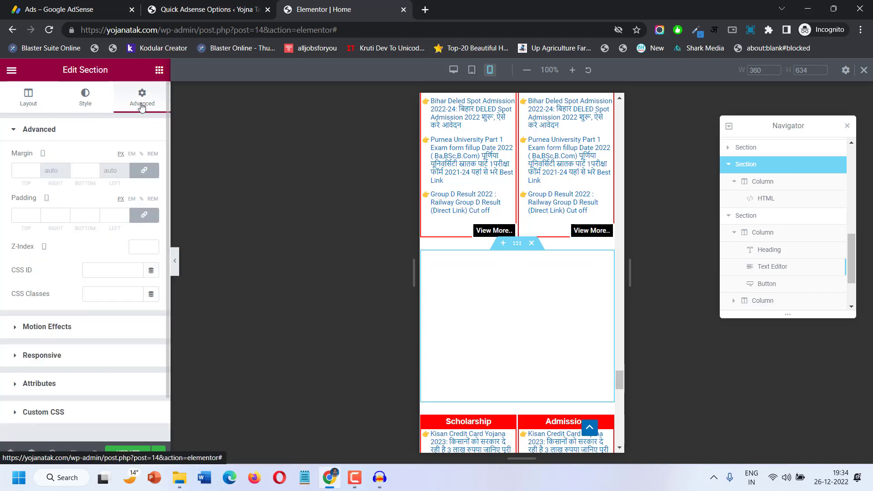
click(91, 356)
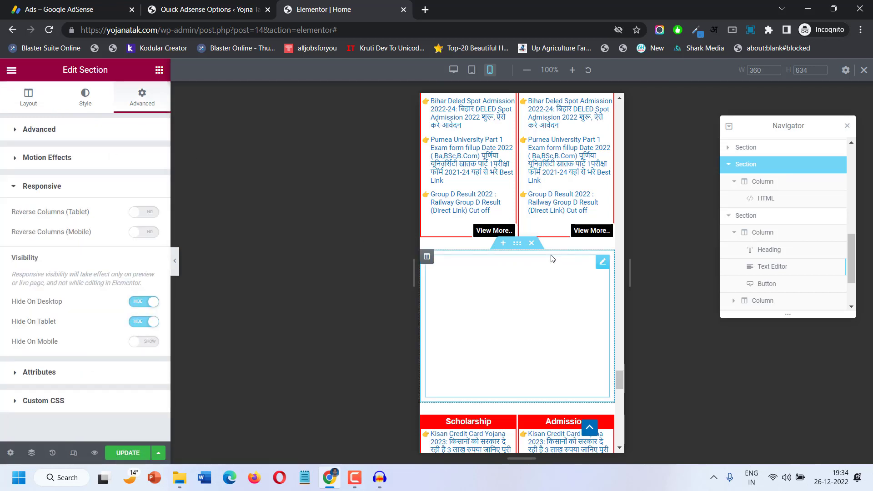
Open the responsive visibility settings of the ad section above the mobile Latest Jobs and University Update listings.
scroll(552, 257, up, 11)
scroll(531, 215, up, 5)
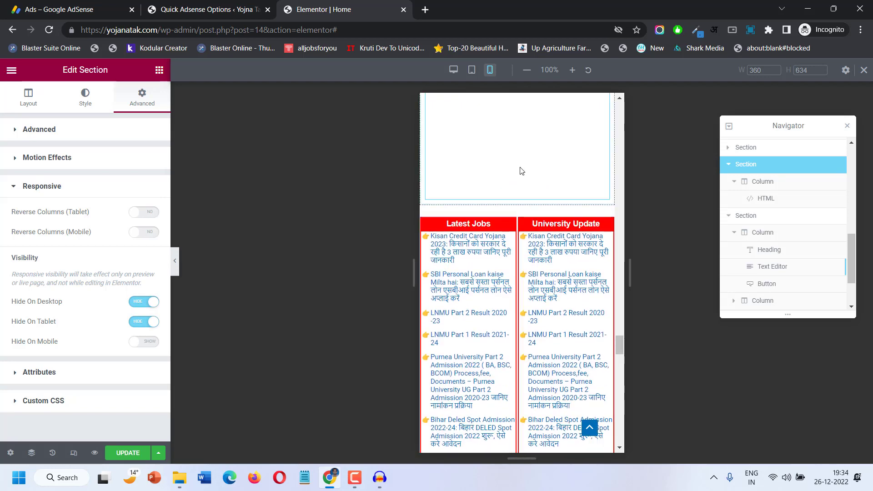
click(507, 233)
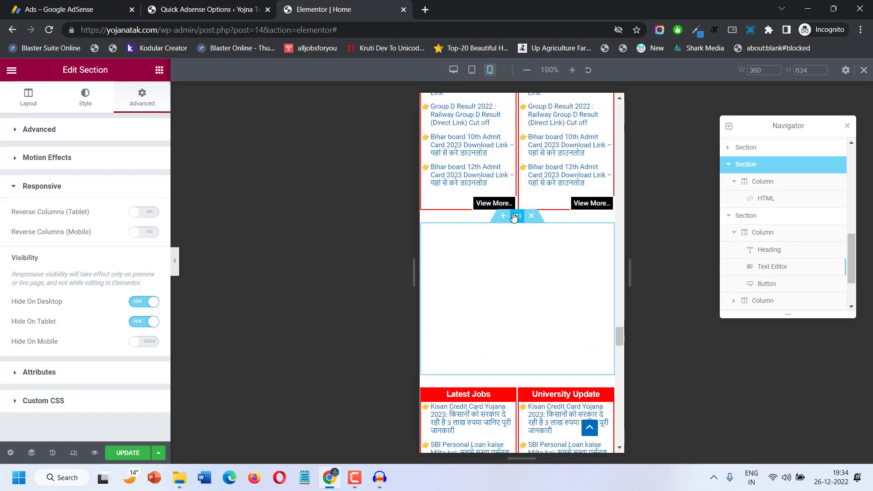
click(136, 108)
click(112, 356)
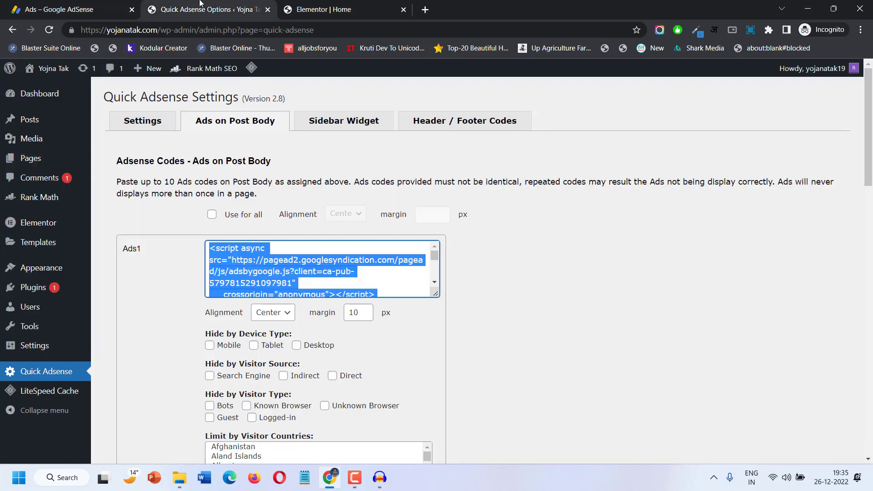
Switch to the Google AdSense page listing ads by ad unit.
click(67, 3)
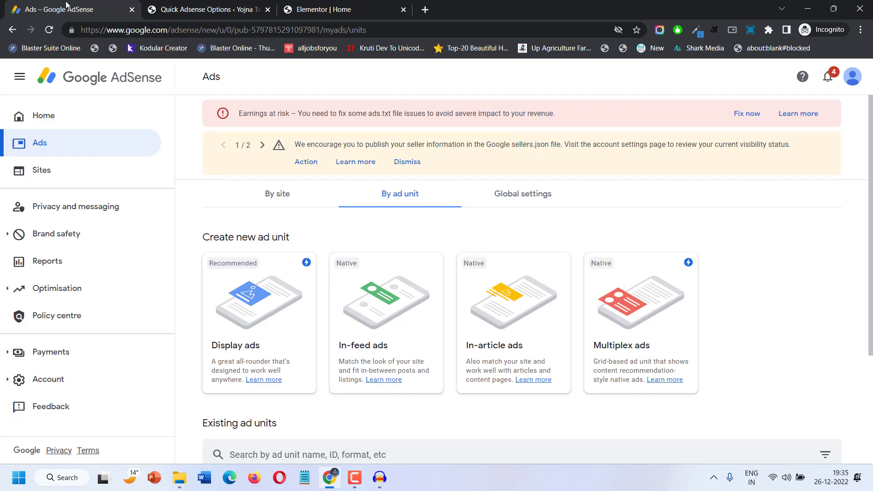